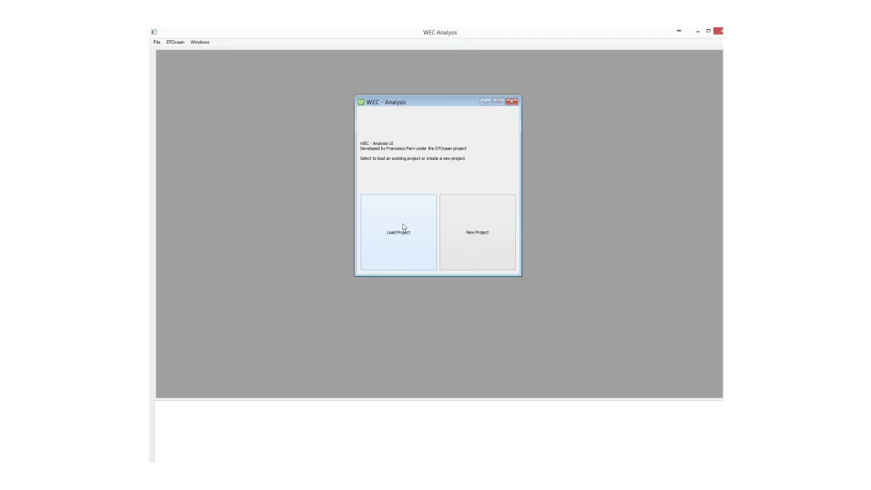
Create a new Run Nemoh project in the Documents folder DTOcean_tutorial\Tutorial_cylinder, clearing that folder's existing contents.
{"action": "left_click", "coordinate": [469, 225]}
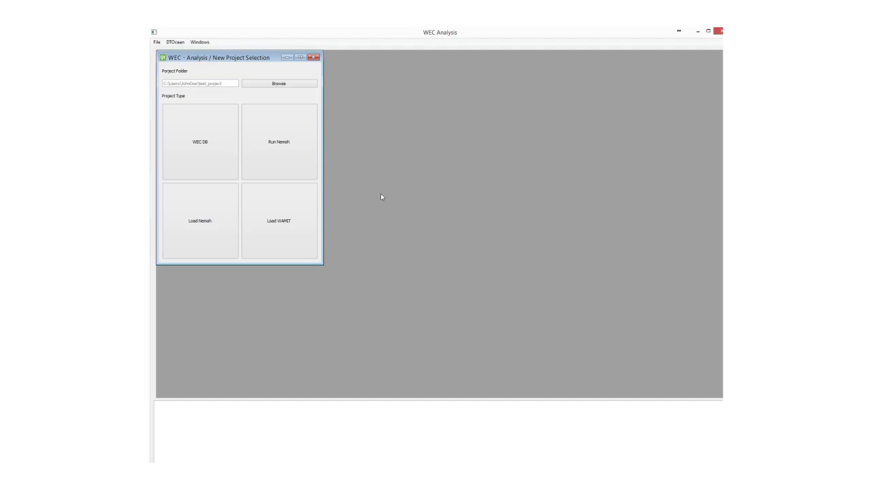
{"action": "left_click", "coordinate": [264, 85]}
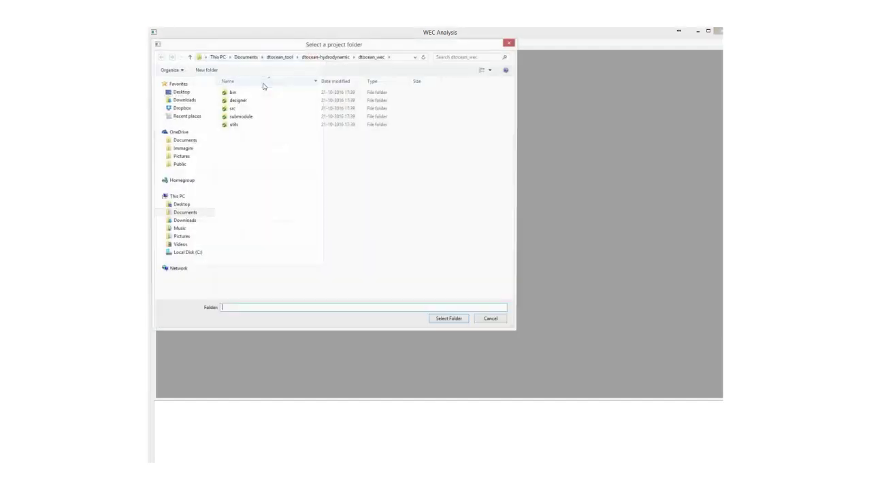
{"action": "left_click", "coordinate": [184, 212]}
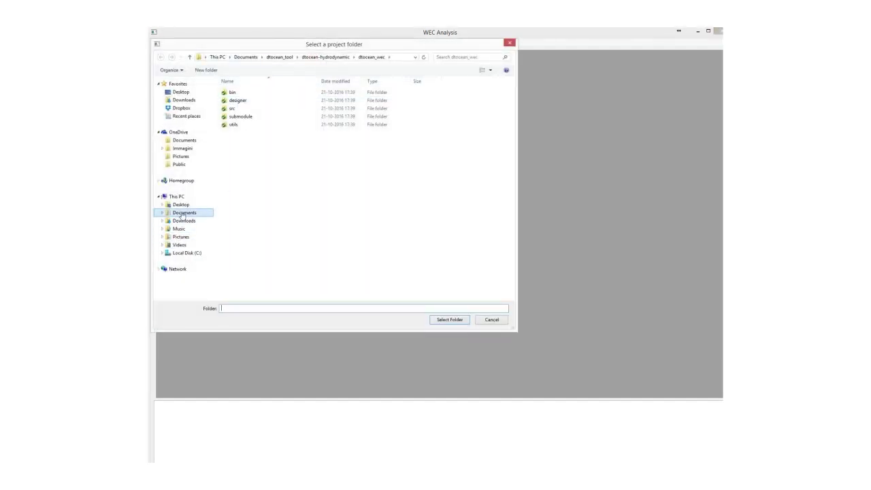
{"action": "double_click", "coordinate": [239, 133]}
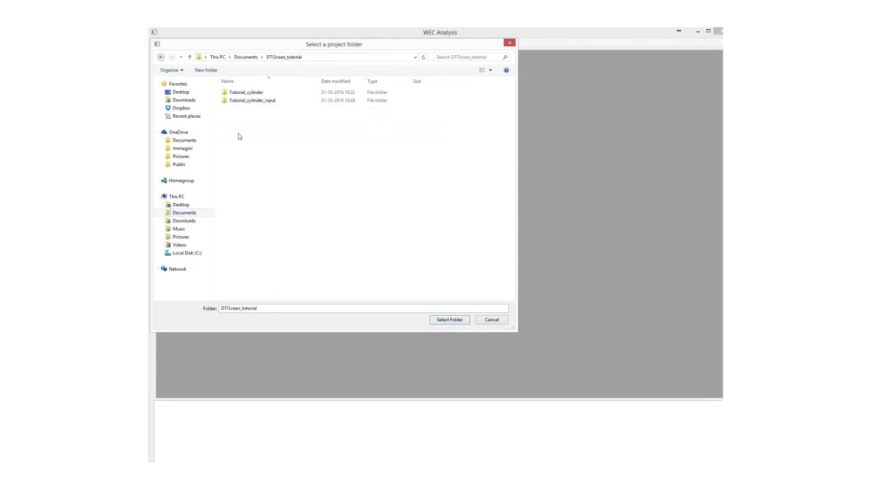
{"action": "left_click", "coordinate": [246, 92]}
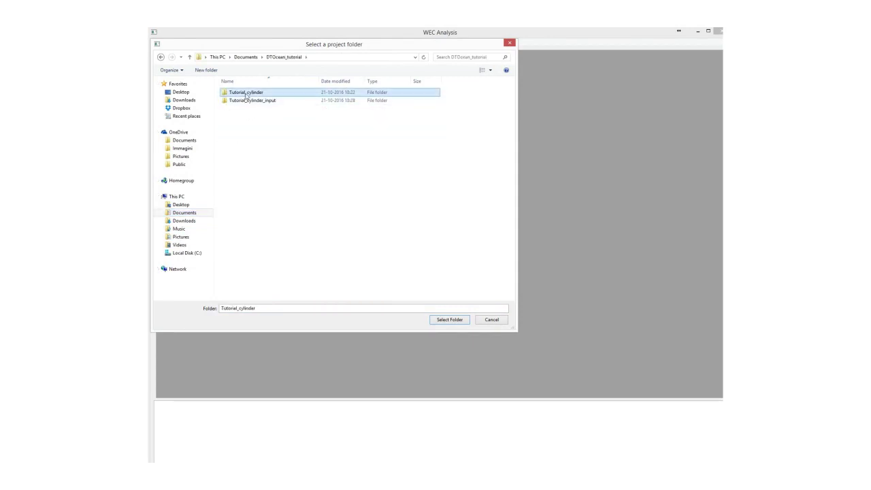
{"action": "left_click", "coordinate": [443, 321]}
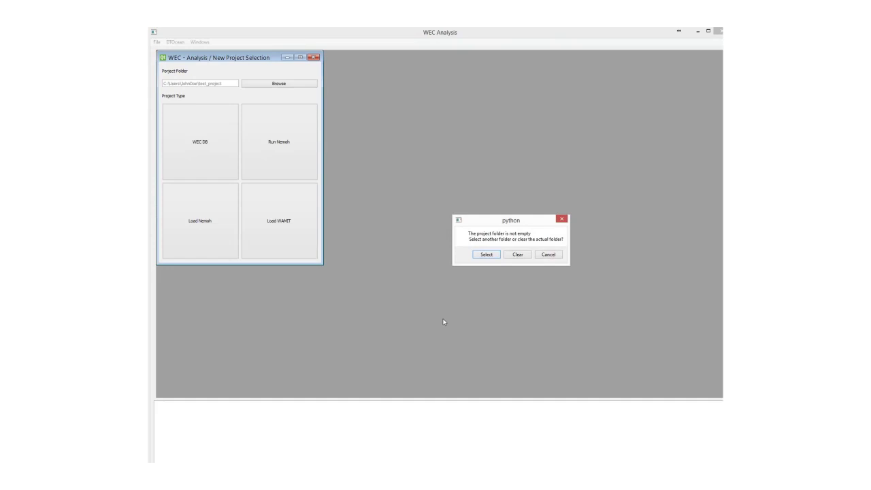
{"action": "left_click", "coordinate": [514, 255]}
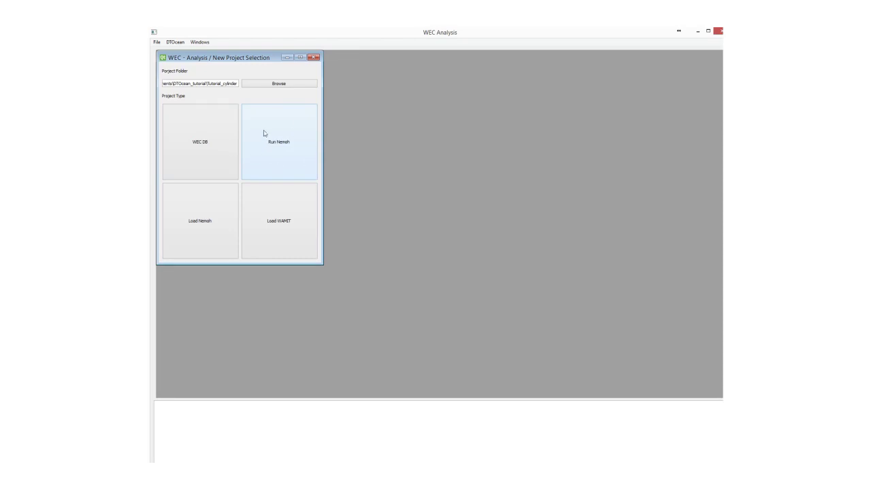
{"action": "left_click", "coordinate": [278, 146]}
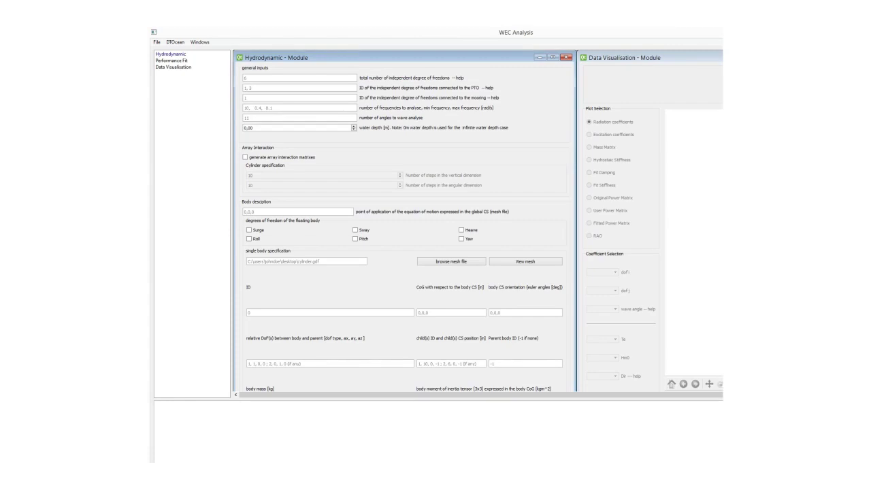
Cascade the module windows and move the Hydrodynamic and Performance Fit windows apart.
{"action": "left_click", "coordinate": [200, 42]}
{"action": "left_click", "coordinate": [211, 52]}
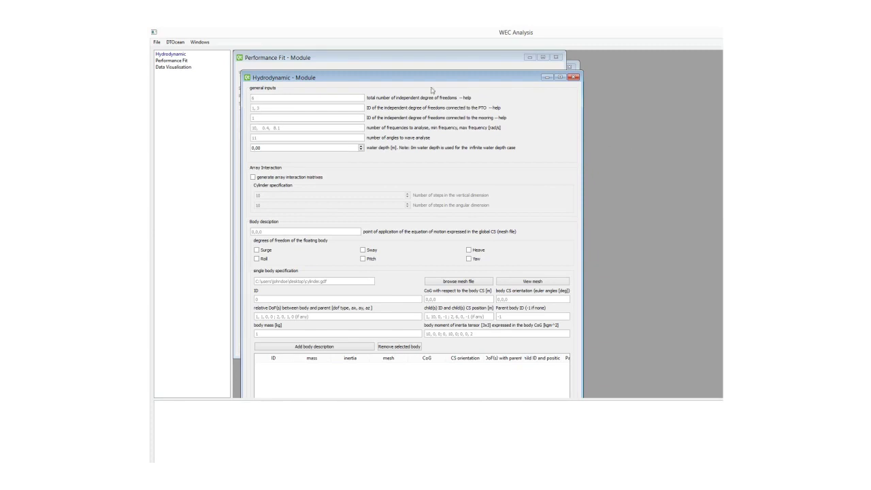
{"action": "left_click_drag", "start_coordinate": [383, 79], "coordinate": [498, 73]}
{"action": "left_click_drag", "start_coordinate": [400, 58], "coordinate": [425, 81]}
{"action": "left_click", "coordinate": [411, 73]}
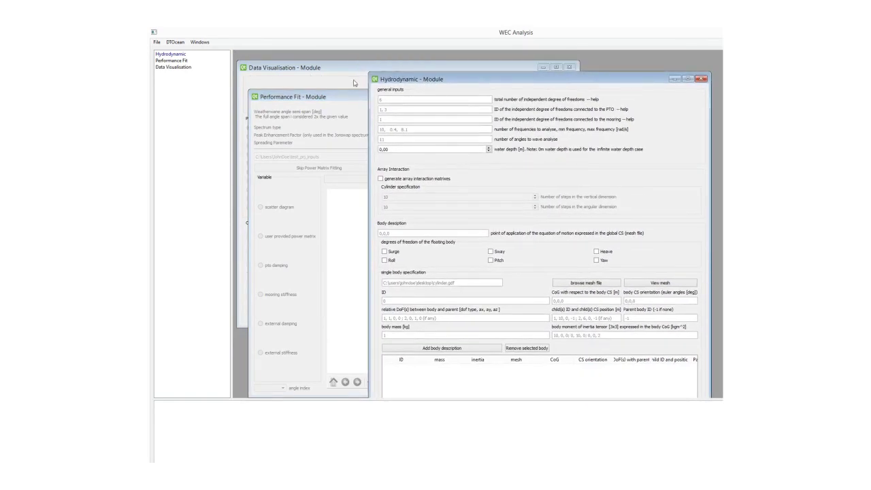
View the Performance Fit and Data Visualisation modules, and return to the Hydrodynamic module.
{"action": "left_click", "coordinate": [336, 97]}
{"action": "left_click", "coordinate": [336, 70]}
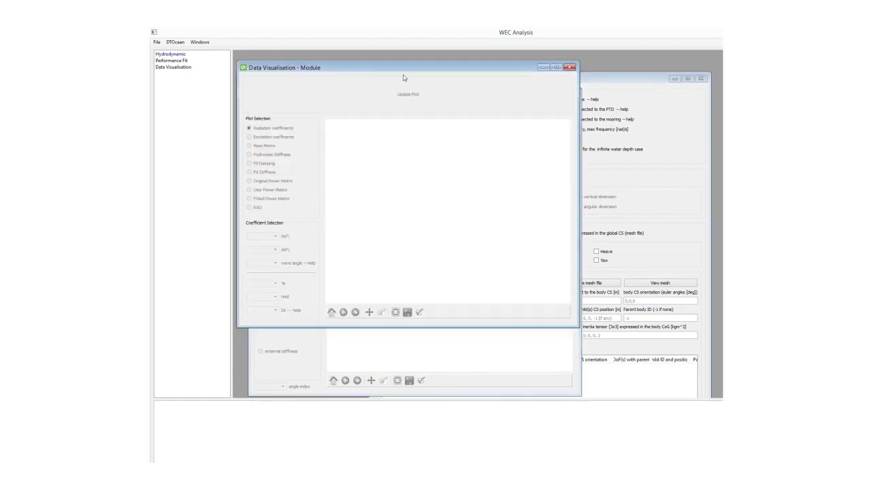
{"action": "left_click", "coordinate": [602, 79]}
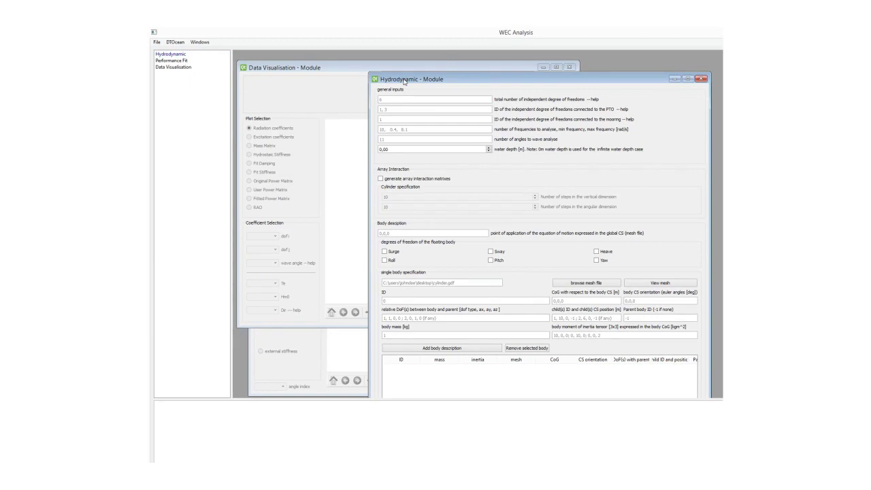
Shift the Data Visualisation window slightly down and place the Hydrodynamic window in front so its input form is accessible.
{"action": "left_click_drag", "start_coordinate": [404, 81], "coordinate": [408, 71]}
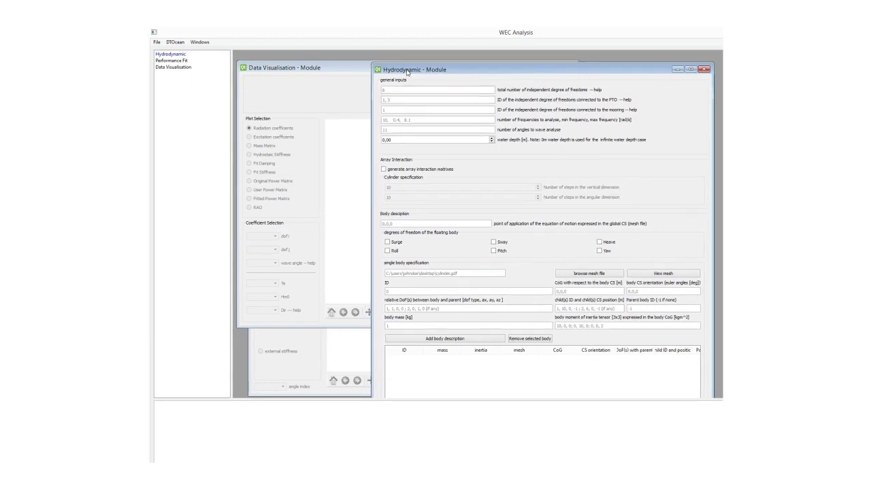
{"action": "mouse_move", "coordinate": [325, 70]}
{"action": "left_mouse_down"}
{"action": "mouse_move", "coordinate": [330, 115]}
{"action": "mouse_move", "coordinate": [328, 82]}
{"action": "left_mouse_up"}
{"action": "left_click", "coordinate": [414, 69]}
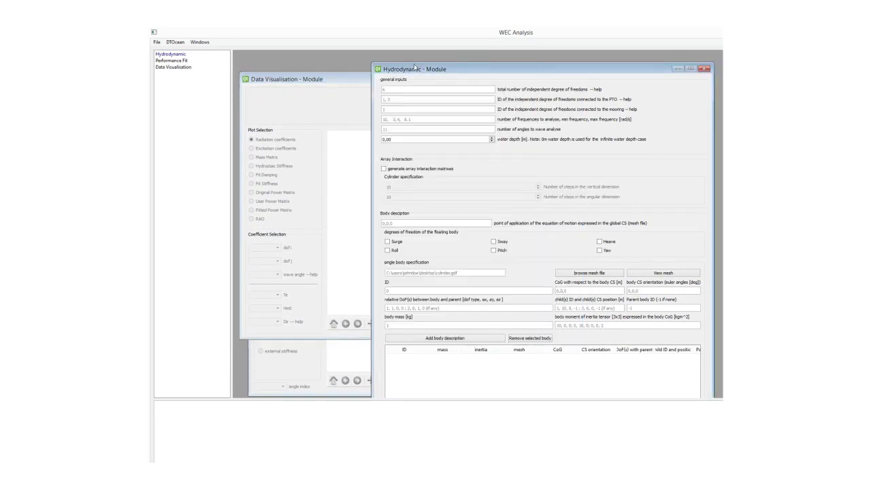
{"action": "left_click_drag", "start_coordinate": [435, 72], "coordinate": [381, 64]}
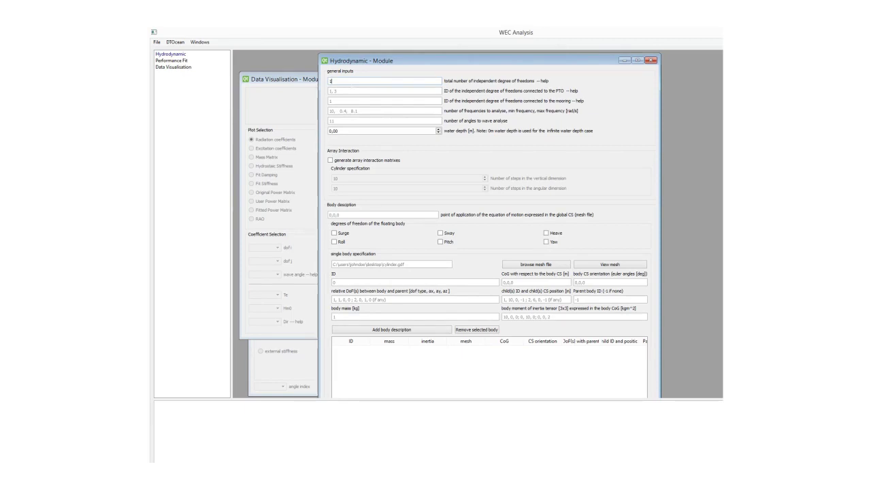
Set the PTO-connected degree of freedom ID to 1 and the frequencies to analyse to 5, 0.1, 1.5 rad/s.
{"action": "left_click", "coordinate": [330, 90]}
{"action": "mouse_move", "coordinate": [573, 104]}
{"action": "left_click", "coordinate": [385, 111]}
{"action": "type", "text": "5, 0, 1"}
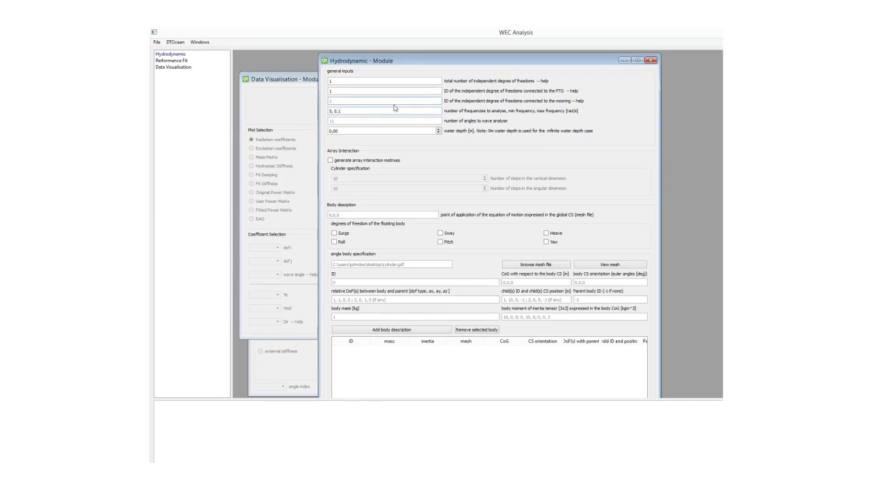
{"action": "type", "text": ", 1.5"}
Set the number of wave angles to analyse to 4 and the water depth to 50 m.
{"action": "key", "text": "shift+Tab"}
{"action": "key", "text": "shift+Tab"}
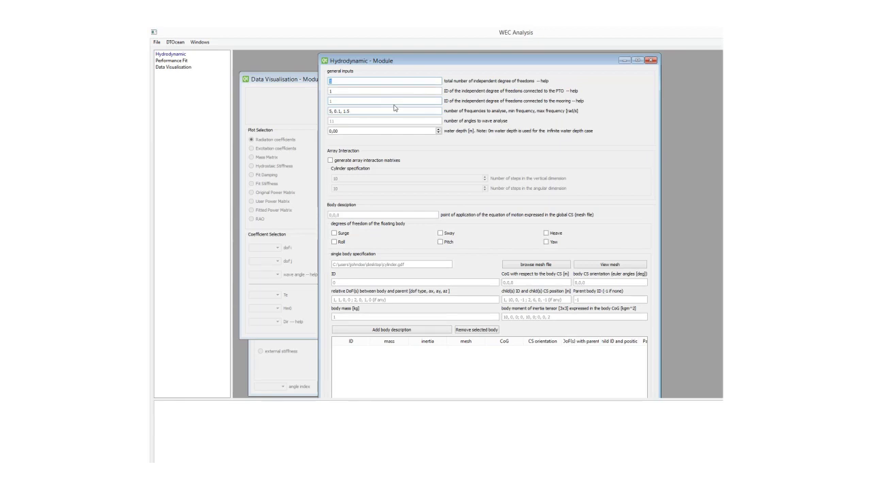
{"action": "key", "text": "Tab"}
{"action": "key", "text": "Tab"}
{"action": "key", "text": "Tab"}
{"action": "key", "text": "Tab"}
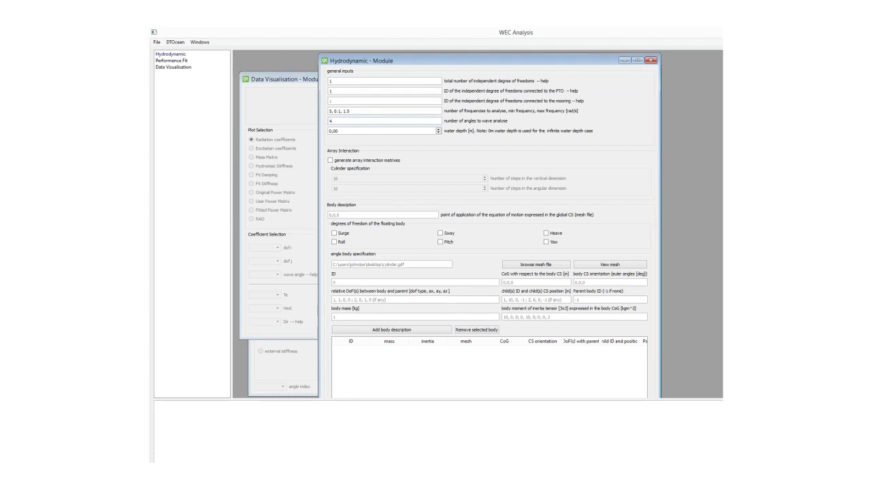
{"action": "key", "text": "Tab"}
{"action": "type", "text": "5"}
Enable generation of the array interaction matrixes with 20 vertical steps and 20 angular steps for the cylinder.
{"action": "left_click", "coordinate": [330, 159]}
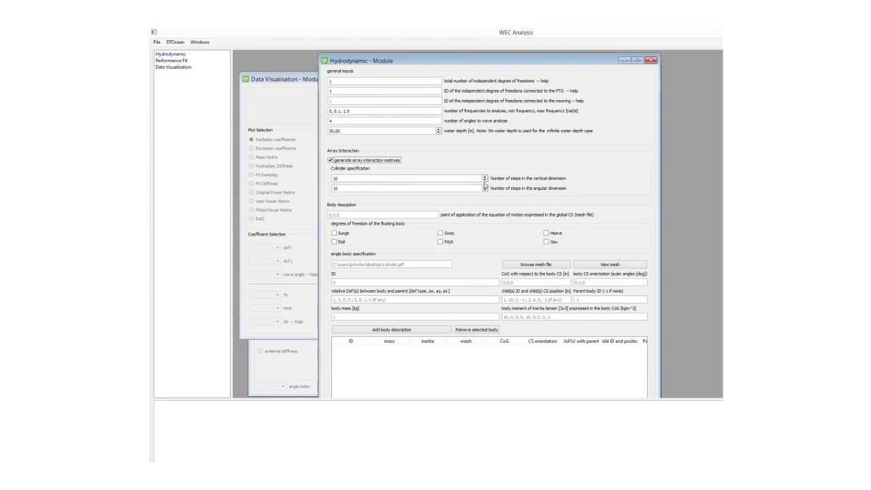
{"action": "key", "text": "Tab"}
{"action": "type", "text": "20"}
{"action": "key", "text": "ctrl+a"}
{"action": "type", "text": "20"}
{"action": "key", "text": "Return"}
Set the point of application of the equation of motion to 0,0,0 and enable only the Heave degree of freedom.
{"action": "left_click", "coordinate": [354, 214]}
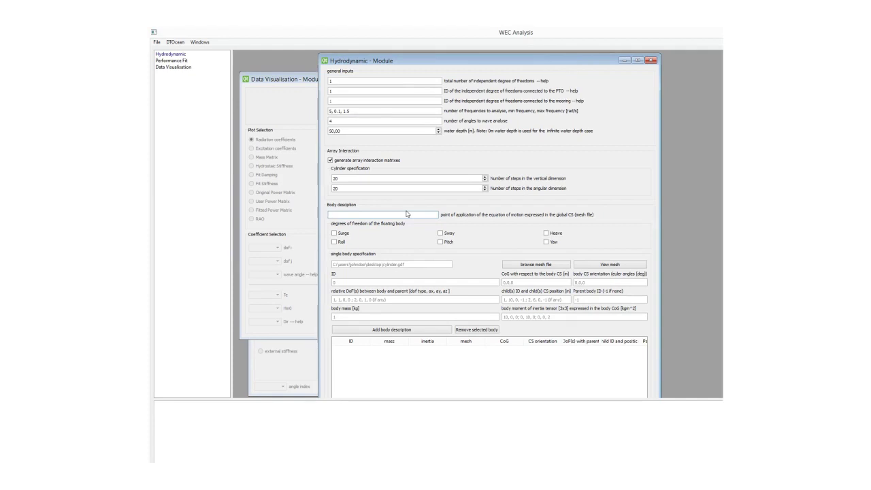
{"action": "type", "text": ",0,0"}
{"action": "left_click", "coordinate": [547, 234]}
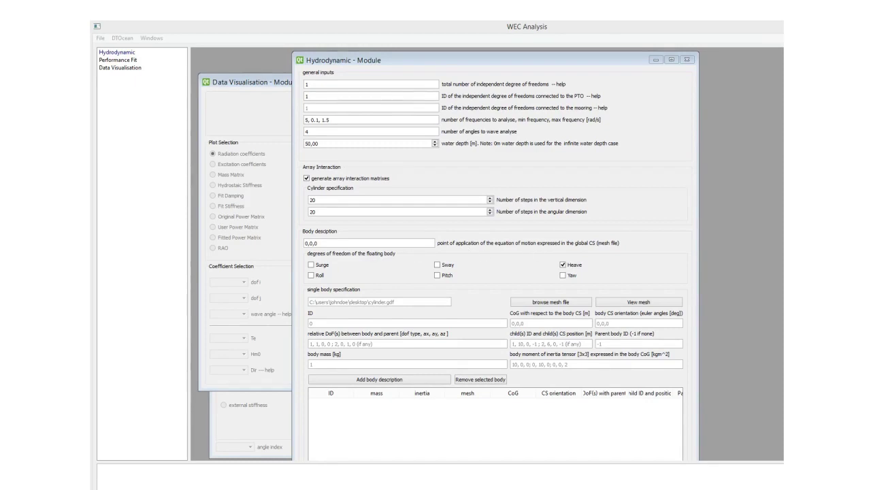
Load Cylinder.GDF from DTOcean_tutorial\Tutorial_cylinder_input as the body's mesh file.
{"action": "left_click", "coordinate": [542, 302]}
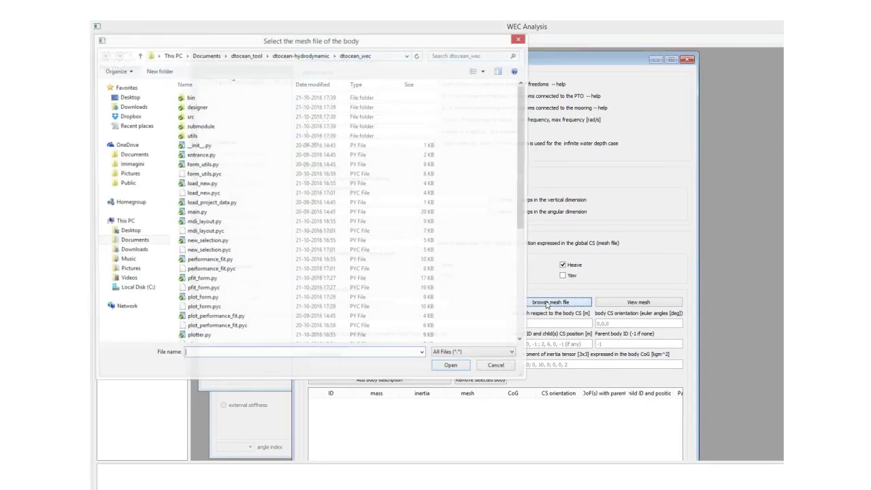
{"action": "left_click", "coordinate": [132, 241]}
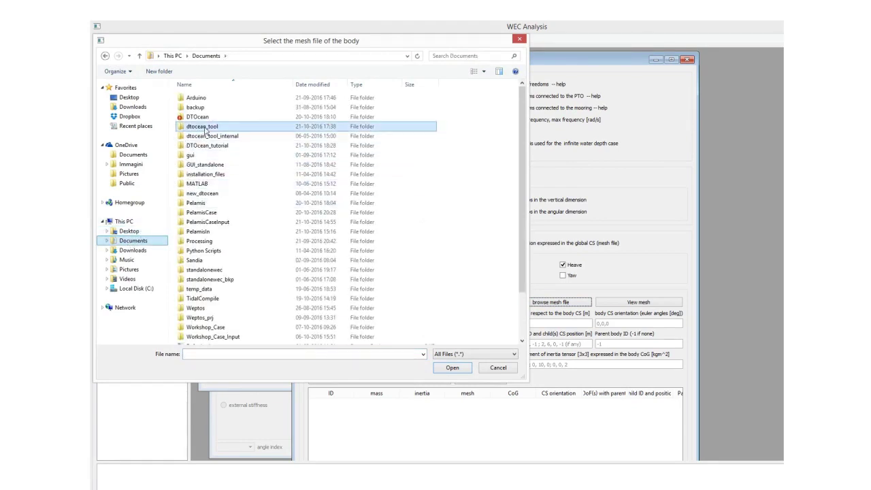
{"action": "double_click", "coordinate": [201, 145]}
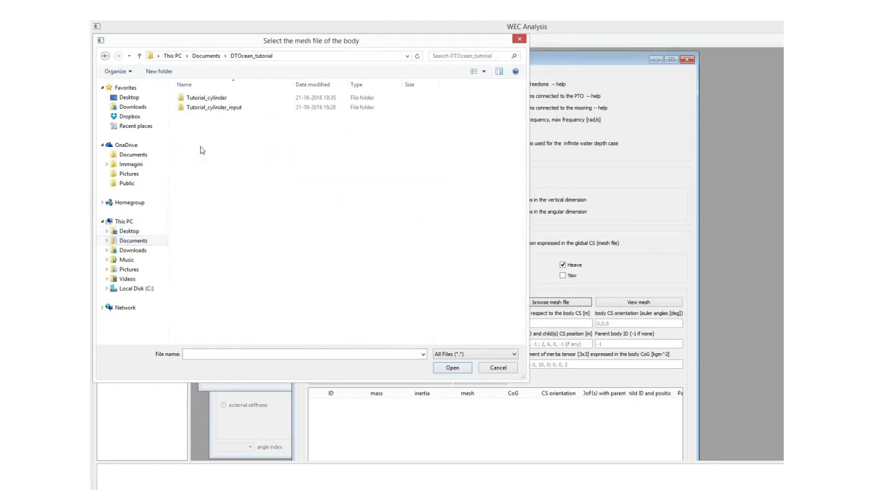
{"action": "double_click", "coordinate": [204, 107]}
{"action": "left_click", "coordinate": [201, 98]}
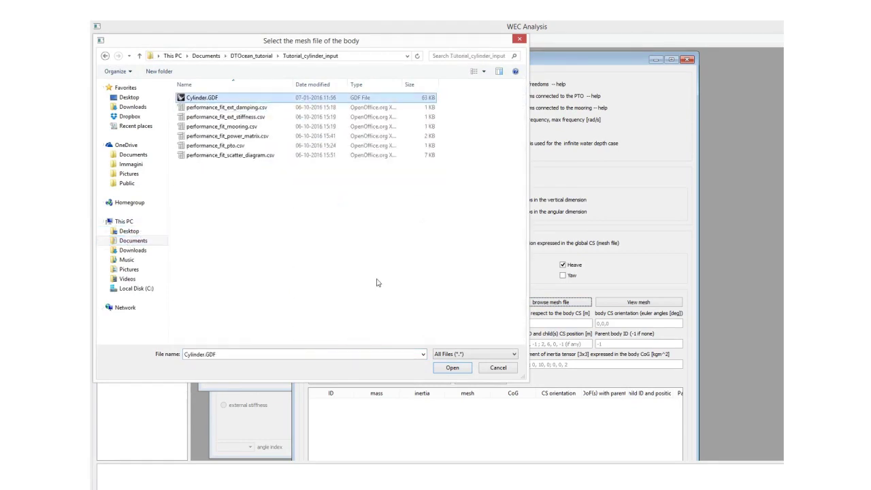
{"action": "left_click", "coordinate": [450, 368]}
Inspect the cylinder mesh from several angles with its norms and wireframe display, and close the mesh viewer.
{"action": "left_click", "coordinate": [635, 308]}
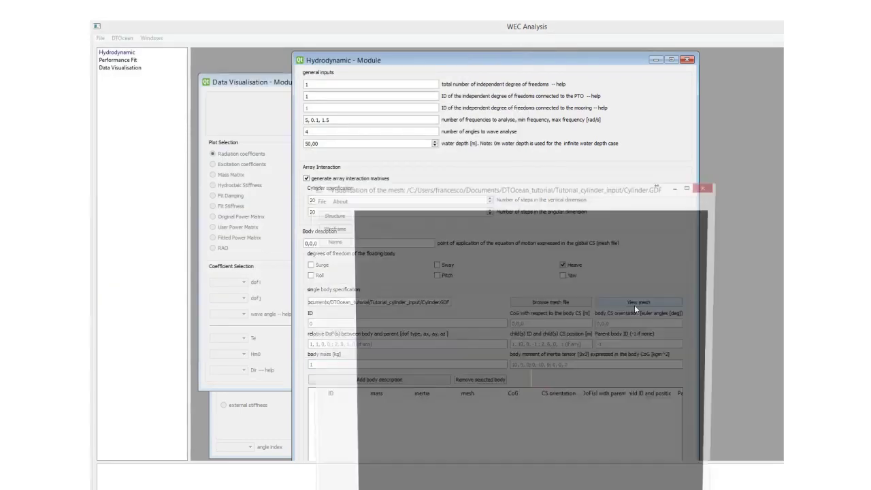
{"action": "mouse_move", "coordinate": [559, 388]}
{"action": "left_mouse_down"}
{"action": "mouse_move", "coordinate": [566, 347]}
{"action": "mouse_move", "coordinate": [554, 394]}
{"action": "mouse_move", "coordinate": [521, 434]}
{"action": "mouse_move", "coordinate": [490, 422]}
{"action": "left_mouse_up"}
{"action": "left_click", "coordinate": [329, 240]}
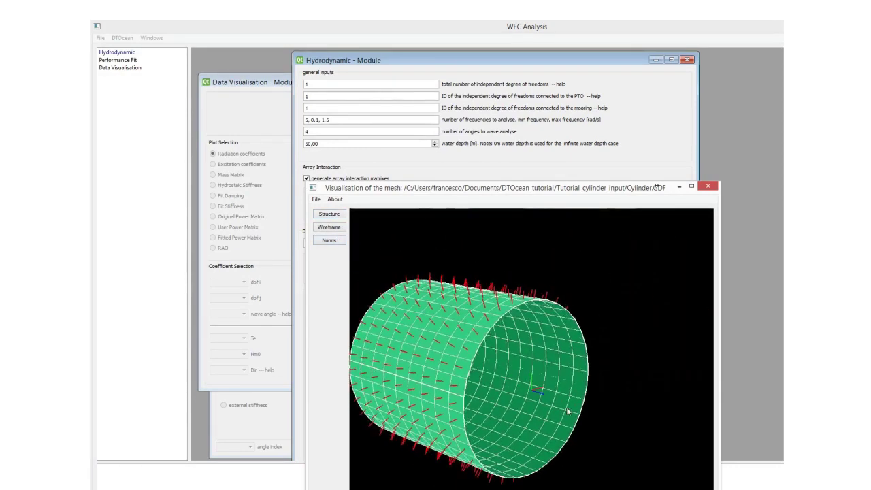
{"action": "left_click", "coordinate": [329, 229]}
{"action": "left_click_drag", "start_coordinate": [524, 353], "coordinate": [494, 365]}
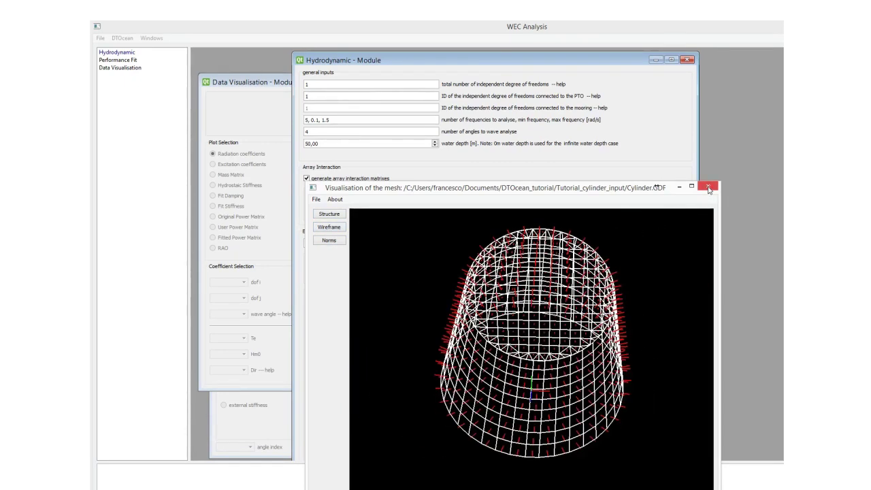
{"action": "left_click", "coordinate": [708, 186]}
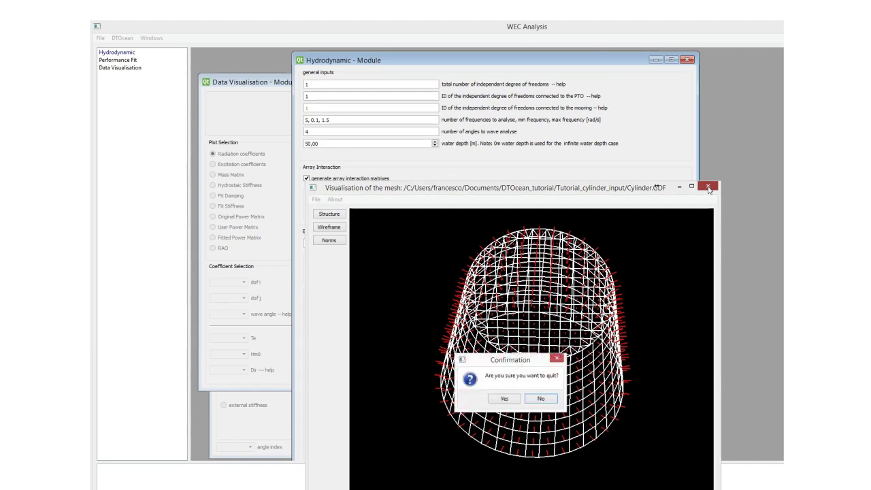
{"action": "left_click", "coordinate": [504, 399]}
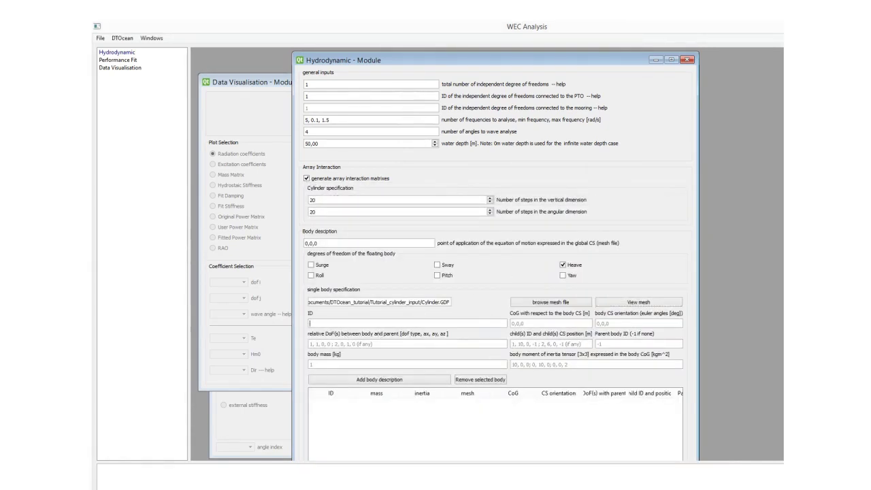
Give the body ID 0, centre of gravity 0,0,-5, orientation 0,0,0 and parent body ID -1.
{"action": "type", "text": "0"}
{"action": "left_click", "coordinate": [519, 320]}
{"action": "type", "text": "0,0,-5"}
{"action": "left_click", "coordinate": [602, 322]}
{"action": "type", "text": "0,0,0"}
{"action": "left_click", "coordinate": [599, 343]}
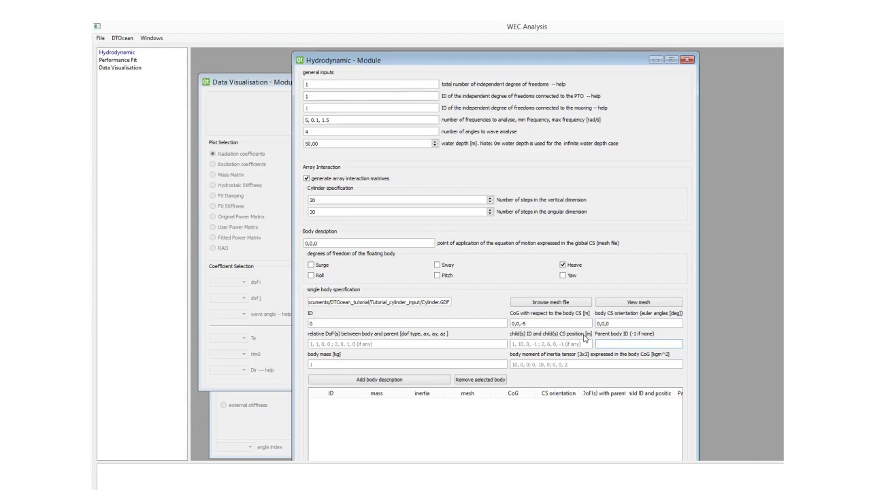
{"action": "type", "text": "-1"}
Set the body mass to 780000 kg and inertia tensor to 1,0,0;0,1,0;0,0,1, and add the body description to the table.
{"action": "left_click", "coordinate": [352, 361]}
{"action": "type", "text": "780000"}
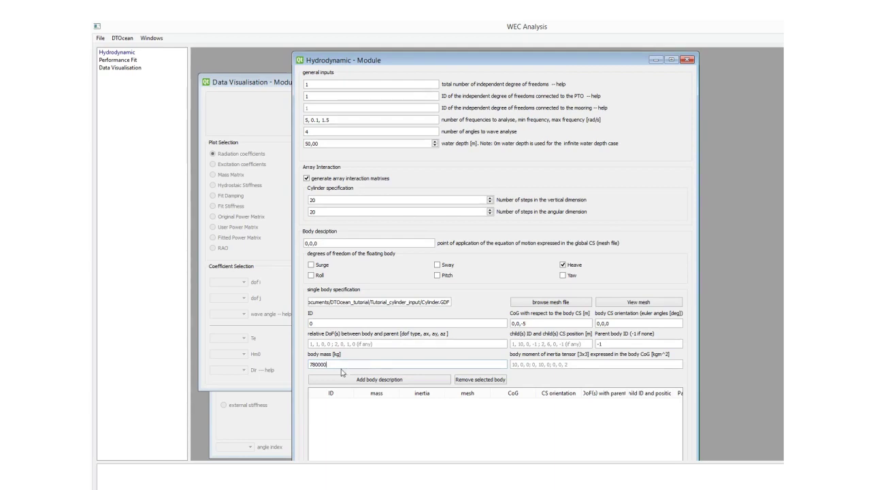
{"action": "left_click", "coordinate": [545, 364]}
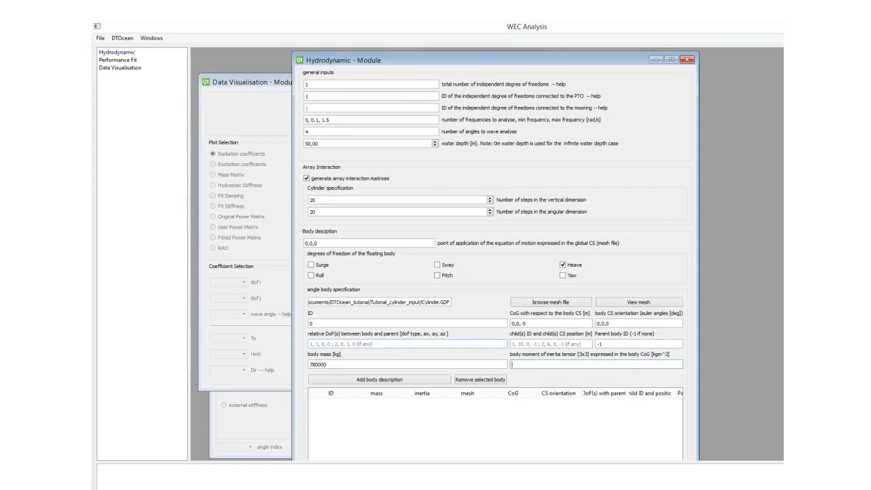
{"action": "type", "text": "1,0,0;0,1,0;0,0,1"}
{"action": "left_click", "coordinate": [376, 381]}
{"action": "scroll", "coordinate": [400, 413], "scroll_direction": "down", "scroll_amount": 2}
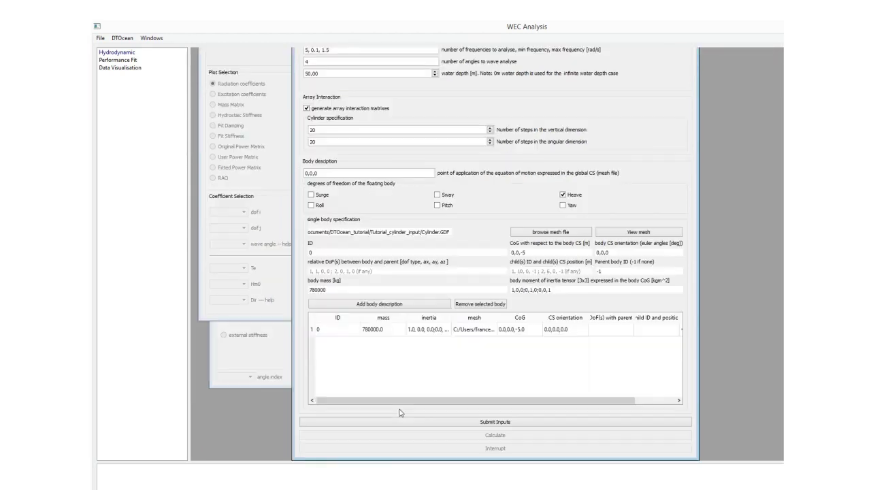
Add a duplicate of the body description to the table and remove the second row.
{"action": "left_click", "coordinate": [374, 307]}
{"action": "left_click", "coordinate": [330, 345]}
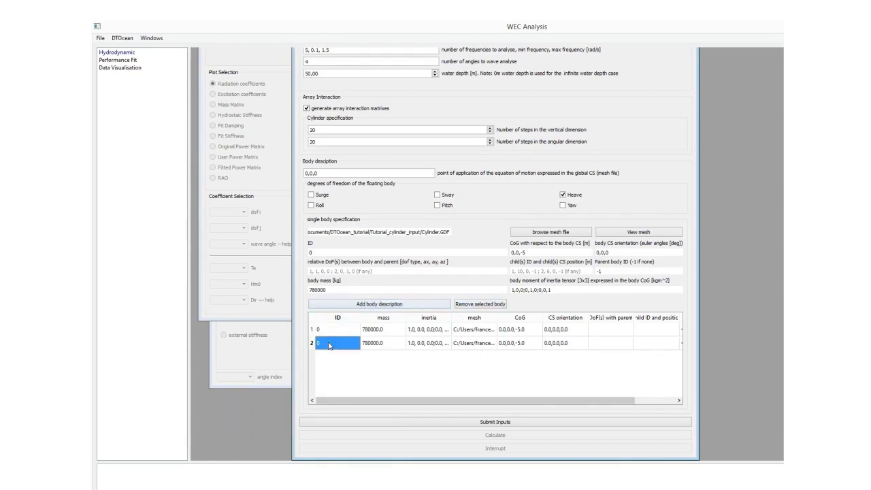
{"action": "left_click", "coordinate": [477, 304]}
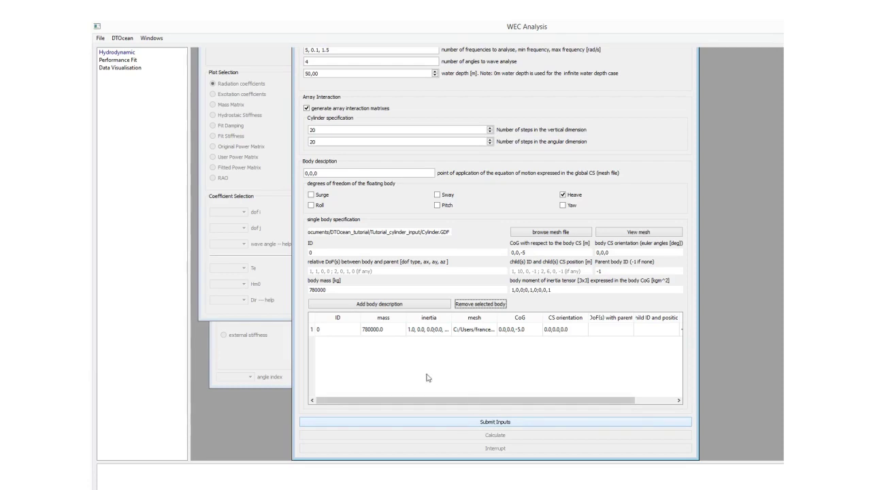
Review the body row's mass, inertia, mesh, CoG, orientation and parent DoF entries, together with the general inputs.
{"action": "left_click", "coordinate": [378, 331]}
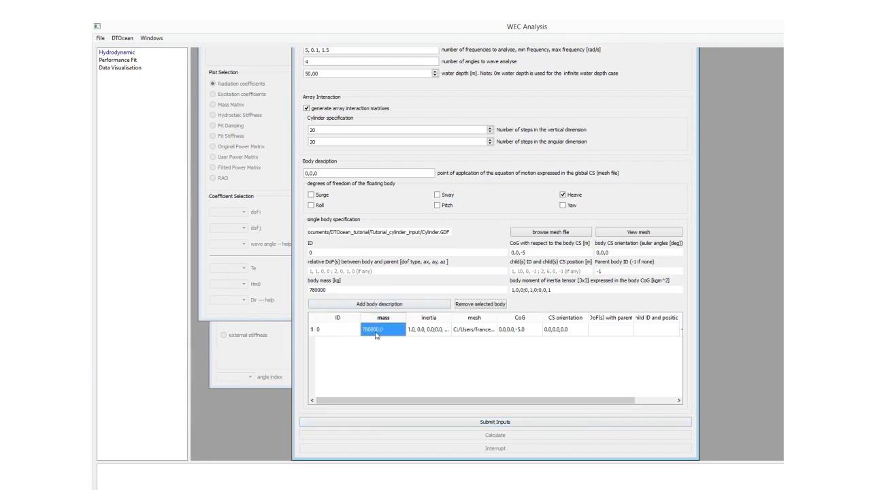
{"action": "left_click", "coordinate": [421, 330]}
{"action": "left_click", "coordinate": [484, 330]}
{"action": "left_click", "coordinate": [514, 330]}
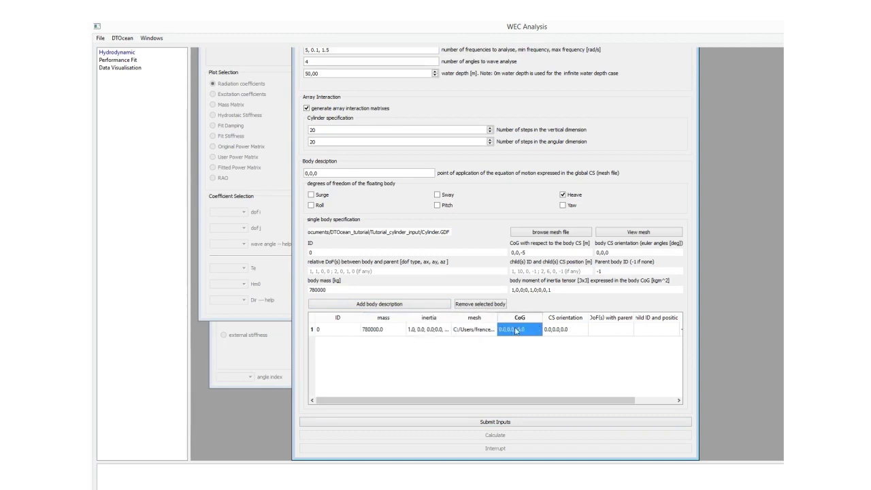
{"action": "left_click", "coordinate": [559, 332]}
{"action": "left_click", "coordinate": [610, 332]}
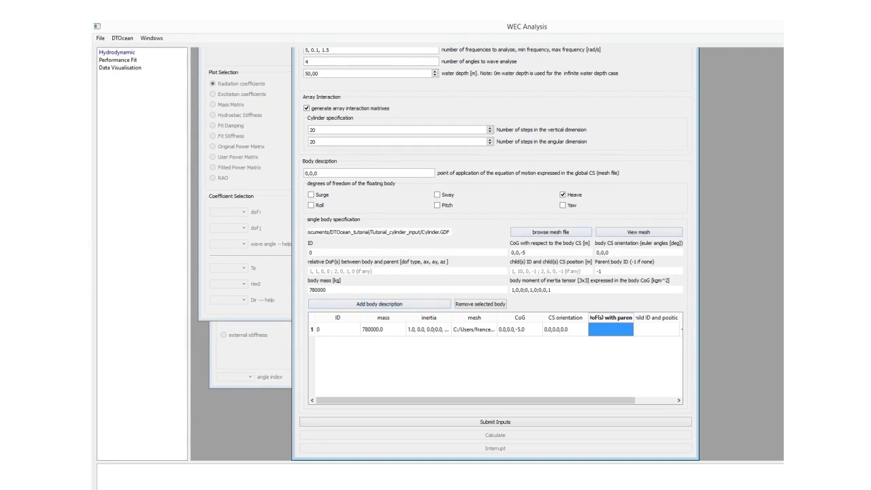
{"action": "scroll", "coordinate": [449, 221], "scroll_direction": "up", "scroll_amount": 1}
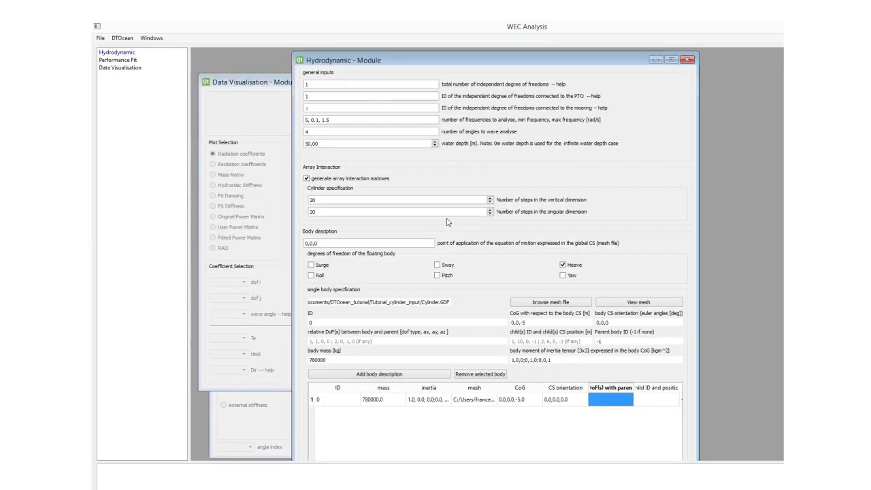
{"action": "scroll", "coordinate": [418, 288], "scroll_direction": "down", "scroll_amount": 1}
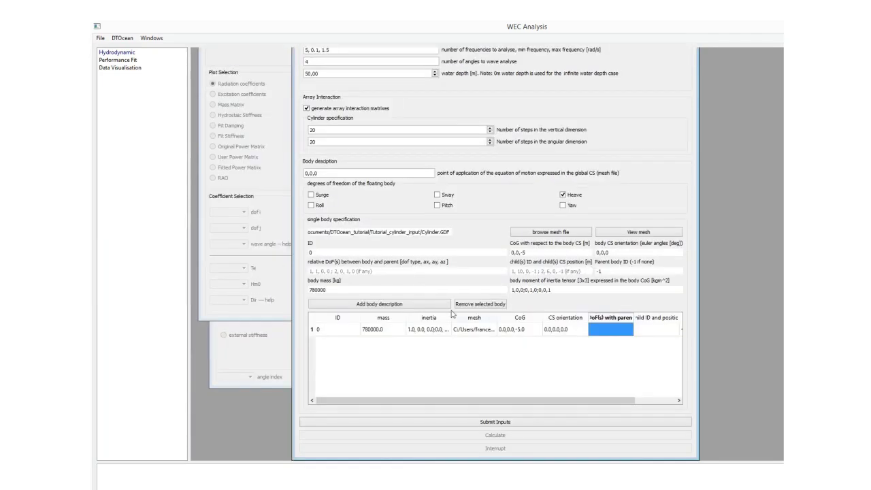
Submit the hydrodynamic inputs and run the calculation.
{"action": "left_click", "coordinate": [500, 422]}
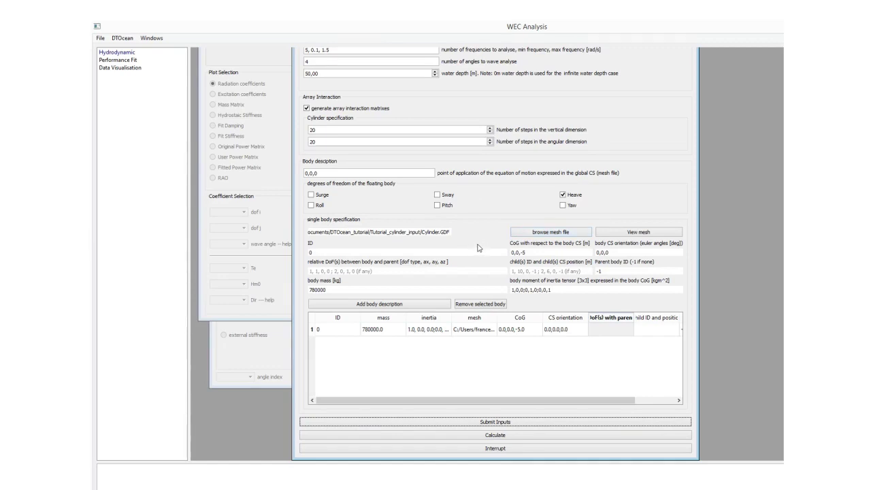
{"action": "left_click", "coordinate": [500, 438]}
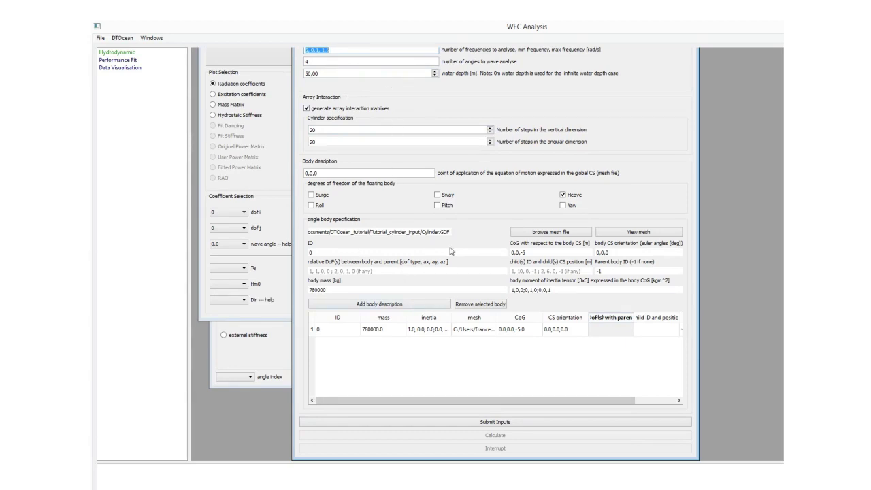
{"action": "left_click", "coordinate": [538, 346]}
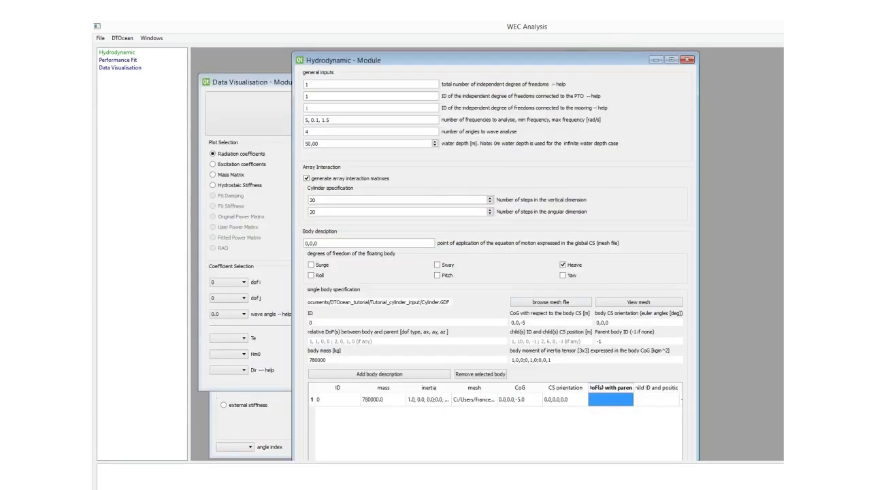
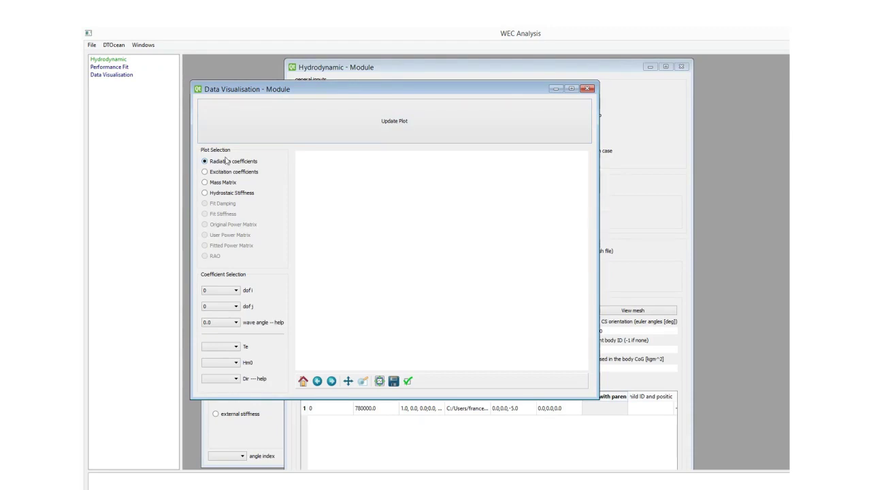
Reposition the Data Visualisation module window and plot the excitation coefficients for dof i 0, dof j 0 and wave angle 0.0.
{"action": "left_click_drag", "start_coordinate": [326, 90], "coordinate": [475, 96]}
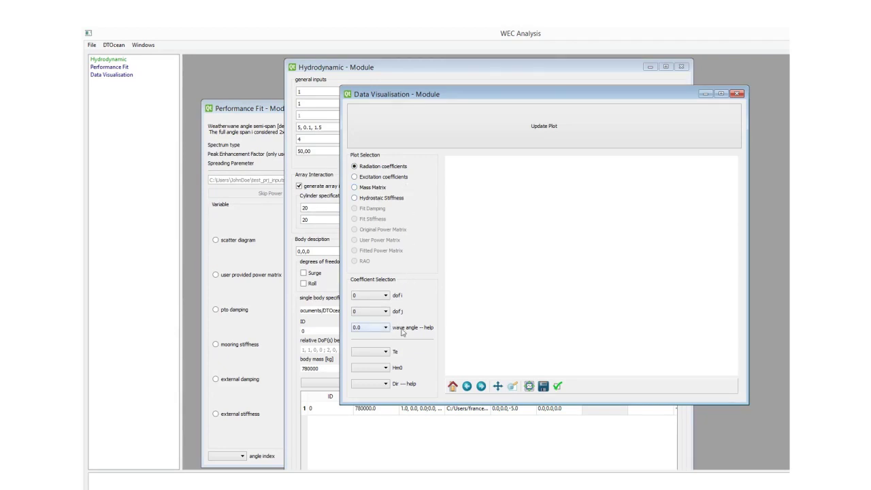
{"action": "mouse_move", "coordinate": [402, 332]}
{"action": "left_click_drag", "start_coordinate": [500, 94], "coordinate": [385, 91]}
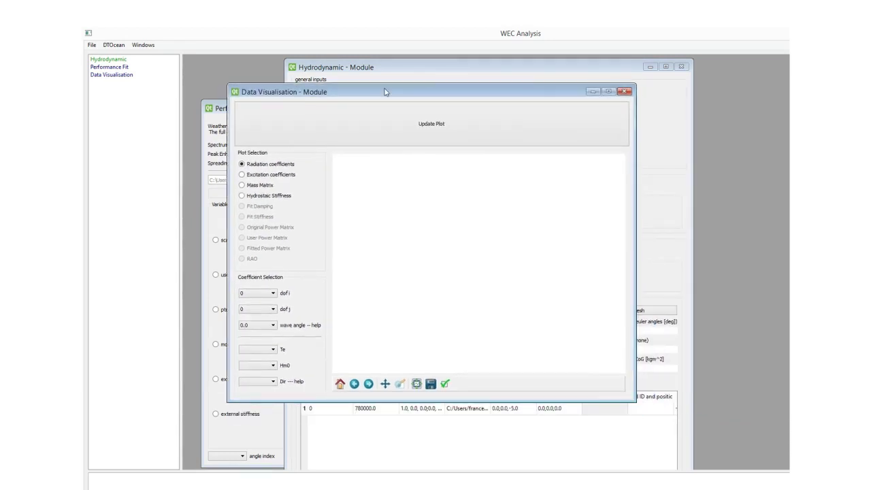
{"action": "left_click", "coordinate": [263, 175]}
{"action": "left_click", "coordinate": [262, 164]}
{"action": "left_click", "coordinate": [260, 175]}
{"action": "left_click", "coordinate": [438, 126]}
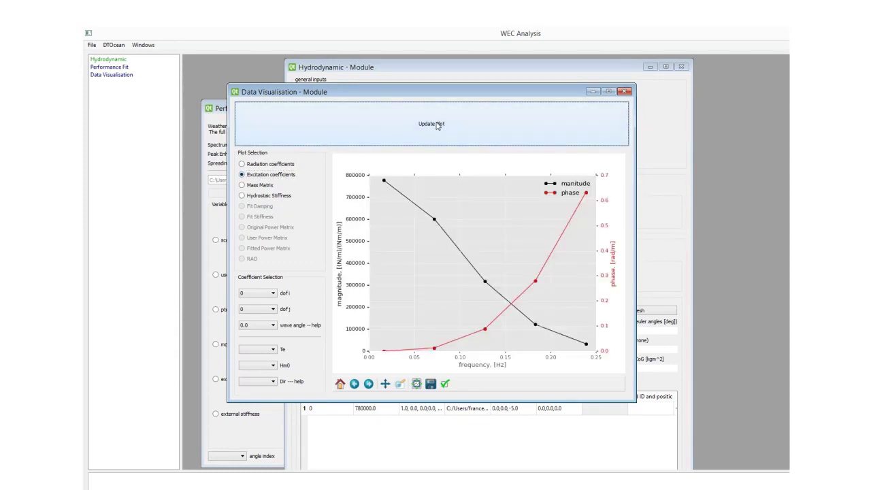
Pan the excitation plot, zoom into its central region, and restore the original plot view.
{"action": "left_click", "coordinate": [385, 384]}
{"action": "mouse_move", "coordinate": [499, 254]}
{"action": "left_mouse_down"}
{"action": "mouse_move", "coordinate": [483, 281]}
{"action": "mouse_move", "coordinate": [488, 251]}
{"action": "mouse_move", "coordinate": [501, 261]}
{"action": "left_mouse_up"}
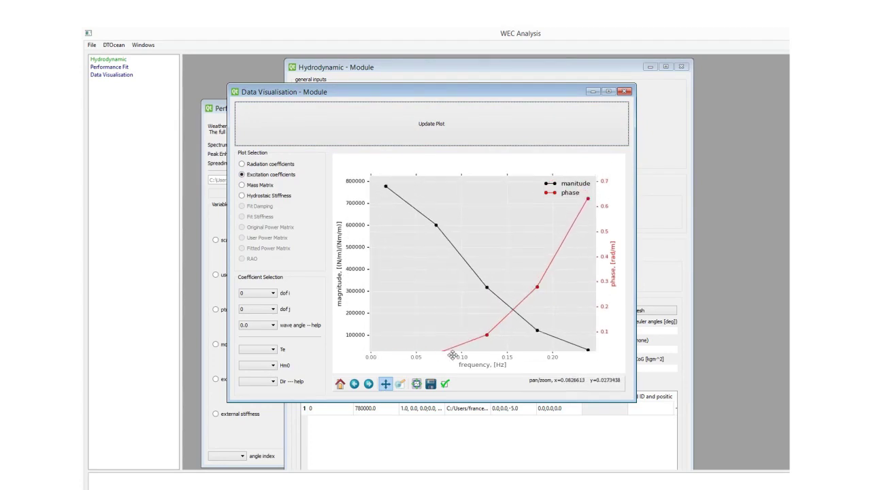
{"action": "left_click", "coordinate": [400, 384]}
{"action": "left_click_drag", "start_coordinate": [438, 213], "coordinate": [538, 321]}
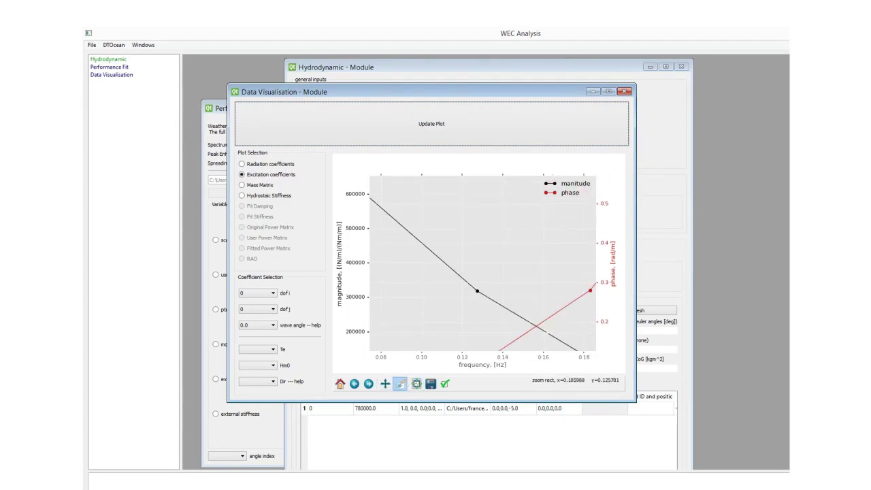
{"action": "left_click", "coordinate": [340, 384]}
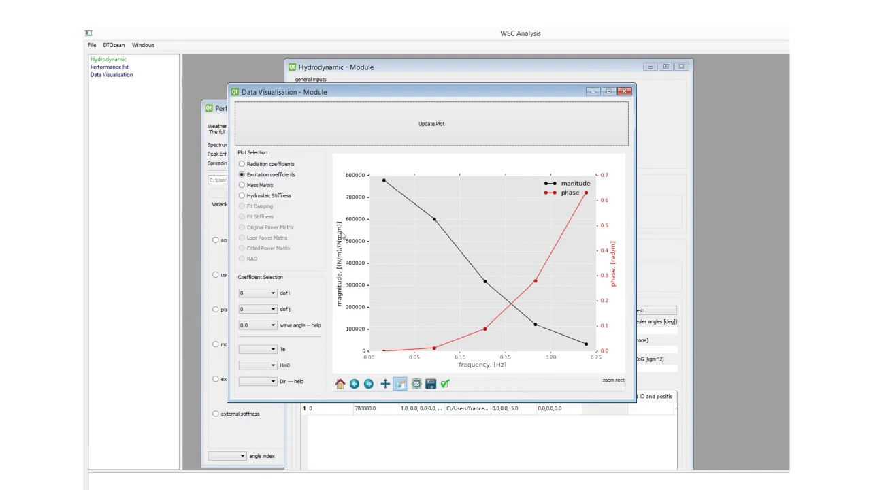
Set the wave angle to 90.0 and update the excitation coefficients plot.
{"action": "left_click", "coordinate": [270, 327]}
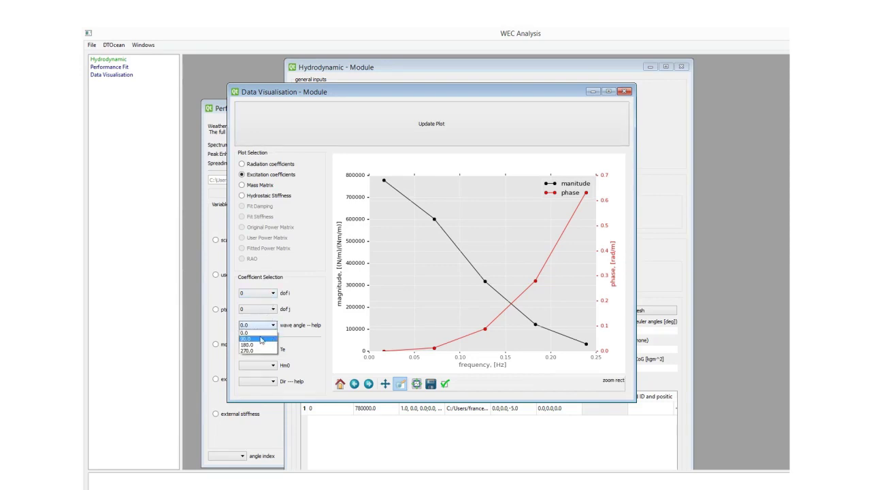
{"action": "left_click", "coordinate": [253, 342]}
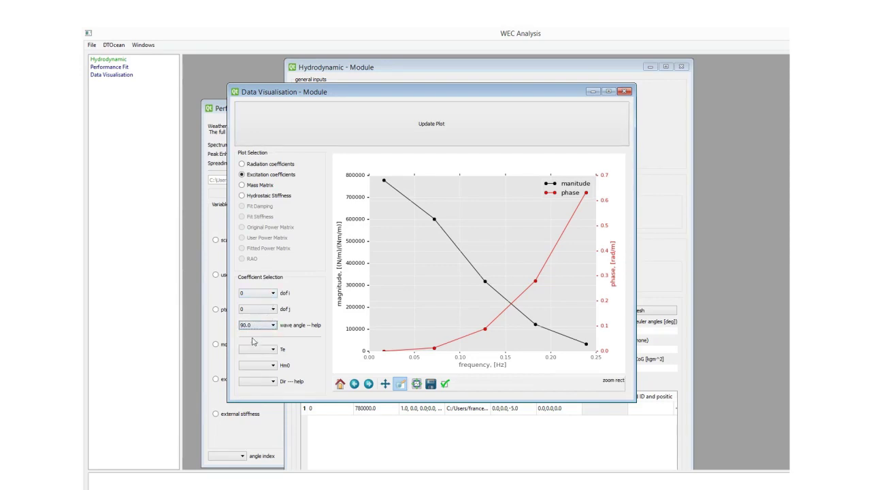
{"action": "left_click", "coordinate": [430, 123]}
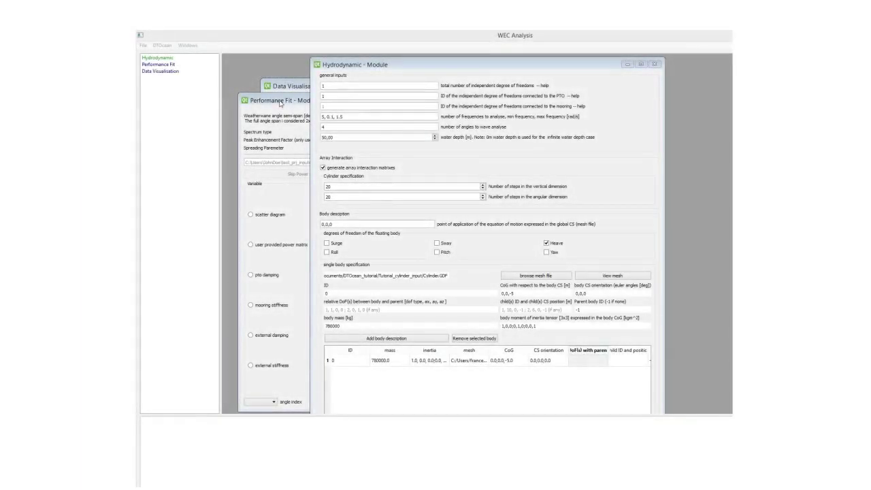
Bring the Performance Fit module to the front, move it clear of the other windows, and enlarge it.
{"action": "left_click", "coordinate": [279, 102]}
{"action": "left_click_drag", "start_coordinate": [317, 107], "coordinate": [337, 71]}
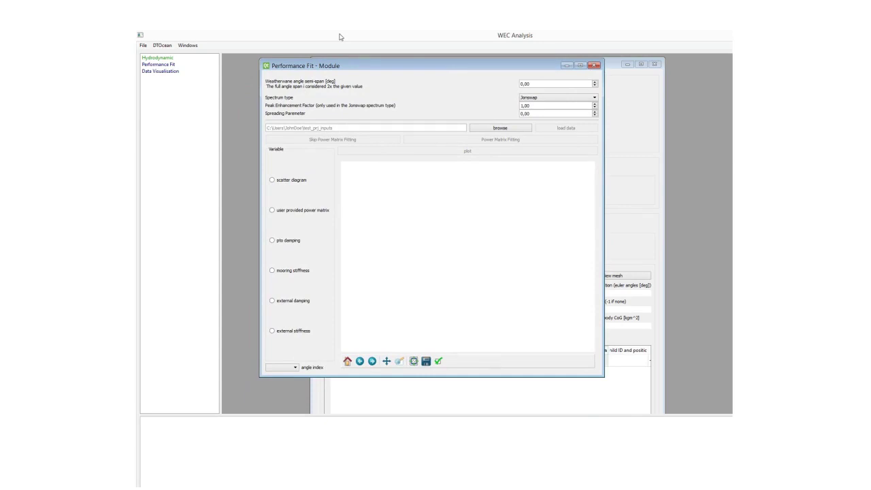
{"action": "left_click_drag", "start_coordinate": [606, 379], "coordinate": [680, 408]}
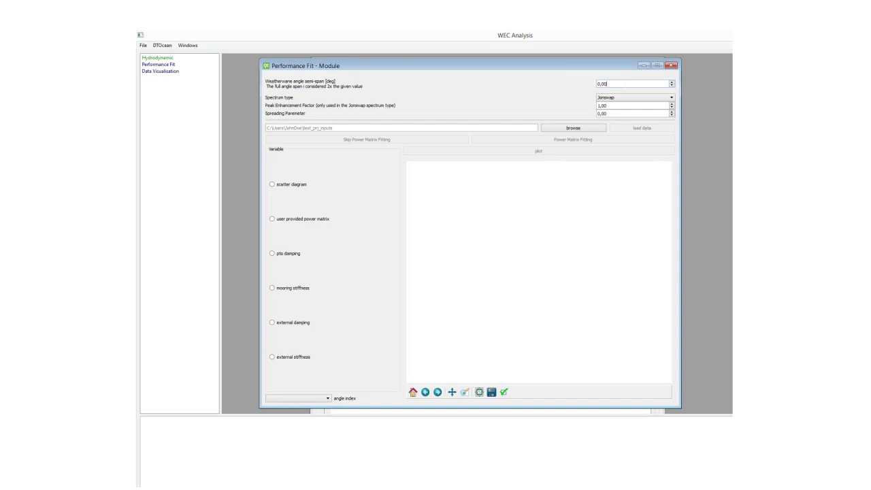
Try a weathervane angle semi-span of 180 degrees and set it back to 0.
{"action": "left_click_drag", "start_coordinate": [605, 84], "coordinate": [592, 82]}
{"action": "type", "text": "180"}
{"action": "key", "text": "Return"}
{"action": "key", "text": "Tab"}
{"action": "key", "text": "BackSpace"}
{"action": "key", "text": "BackSpace"}
{"action": "key", "text": "BackSpace"}
{"action": "key", "text": "BackSpace"}
{"action": "key", "text": "BackSpace"}
{"action": "key", "text": "BackSpace"}
{"action": "type", "text": "0"}
{"action": "key", "text": "Return"}
Review the available wave spectrum types and choose Jonswap.
{"action": "left_click", "coordinate": [612, 99]}
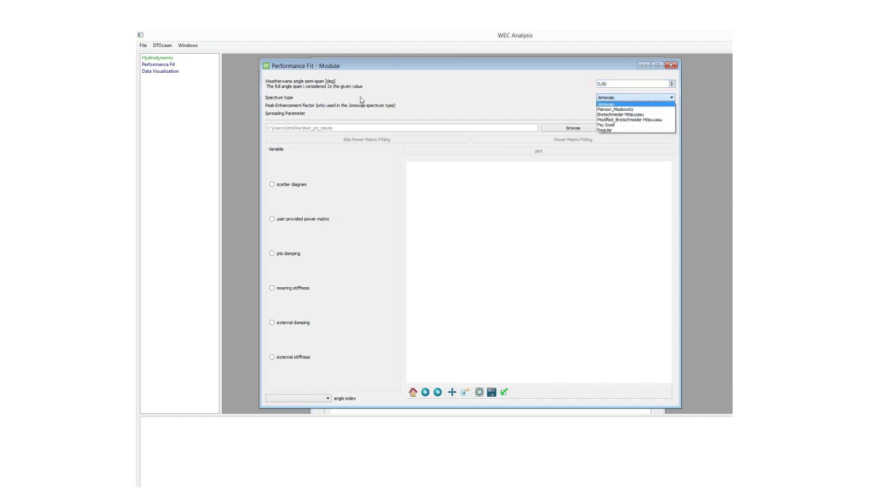
{"action": "left_click", "coordinate": [614, 103]}
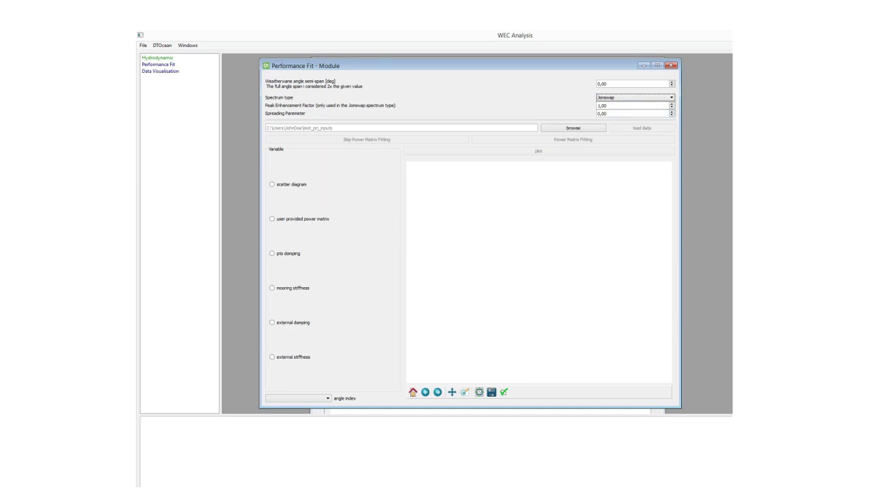
{"action": "left_click", "coordinate": [601, 113]}
Load the performance fit data from the DTOcean_tutorial\Tutorial_cylinder_input folder and skip the power matrix fitting.
{"action": "left_click", "coordinate": [573, 128]}
{"action": "left_click", "coordinate": [170, 222]}
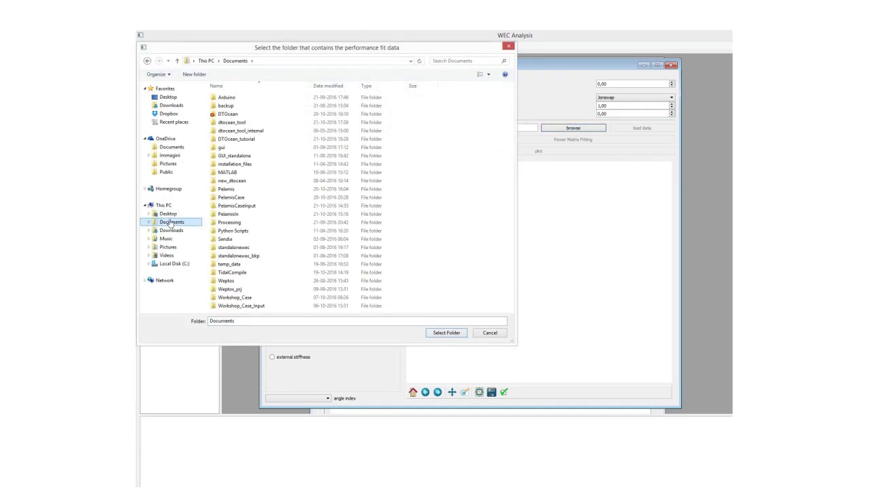
{"action": "left_click", "coordinate": [236, 142]}
{"action": "double_click", "coordinate": [235, 140]}
{"action": "left_click", "coordinate": [243, 107]}
{"action": "left_click", "coordinate": [446, 333]}
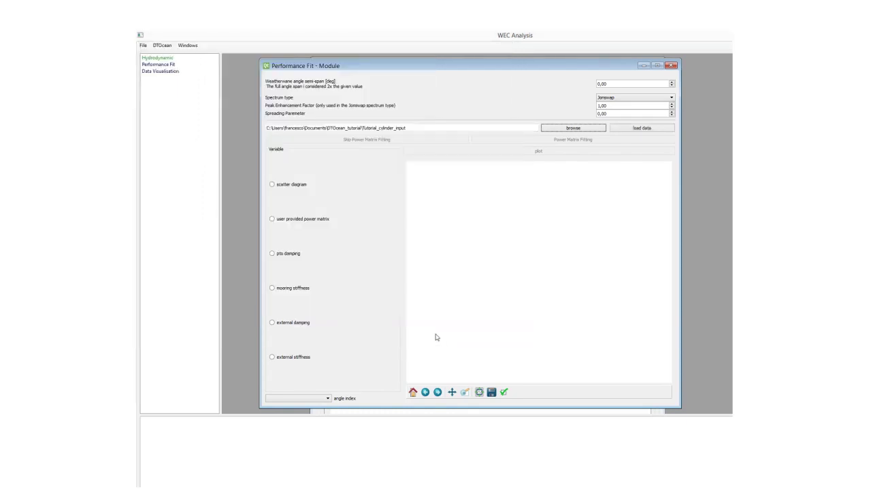
{"action": "left_click", "coordinate": [637, 129]}
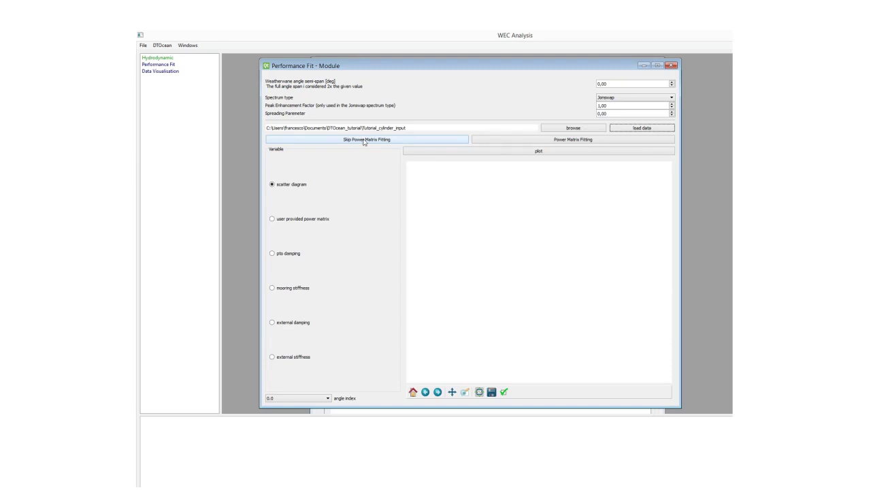
{"action": "left_click", "coordinate": [405, 142]}
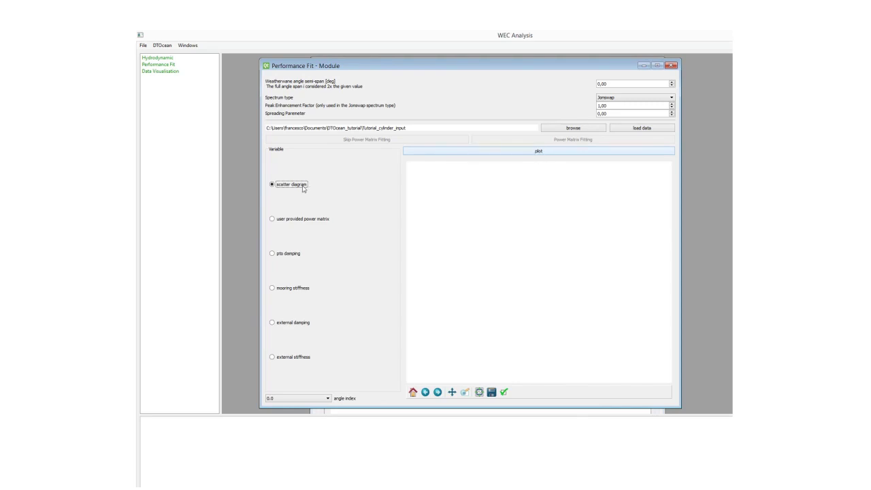
Plot the scatter diagram and the user provided power matrix for angle index 0.0.
{"action": "left_click", "coordinate": [540, 156]}
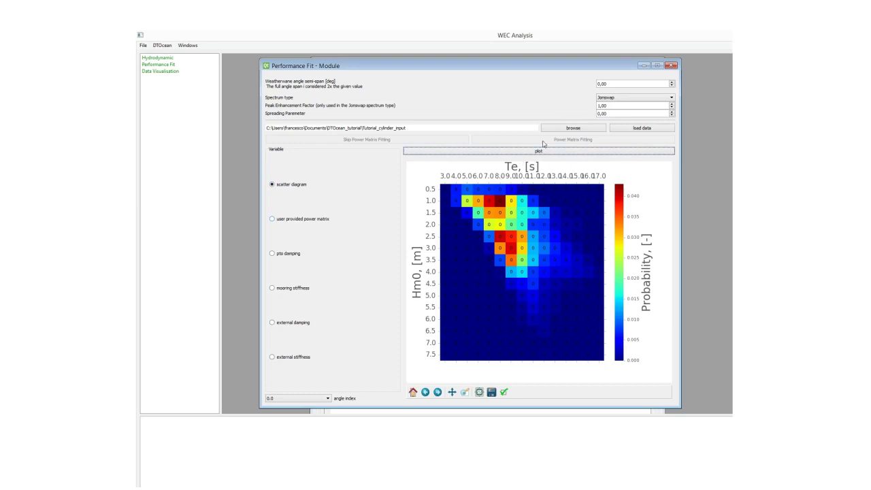
{"action": "left_click", "coordinate": [294, 221]}
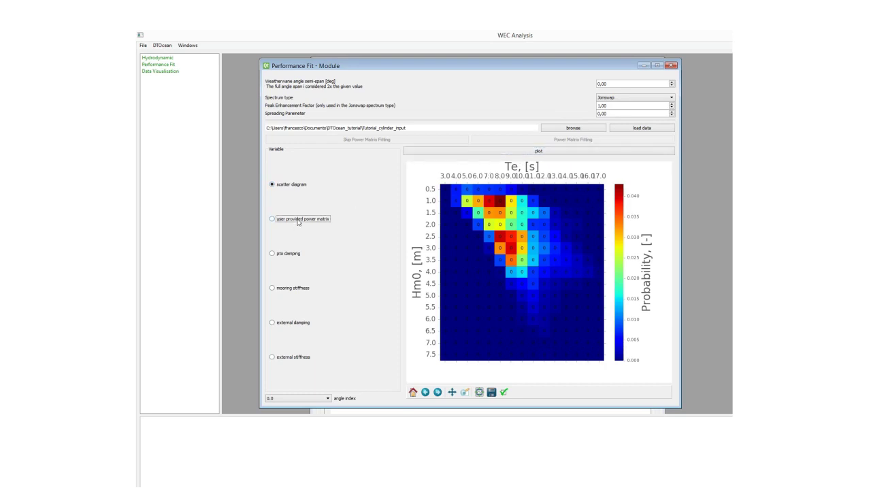
{"action": "left_click", "coordinate": [523, 153]}
Plot the PTO damping, mooring stiffness and external damping matrices one after another.
{"action": "left_click", "coordinate": [289, 255]}
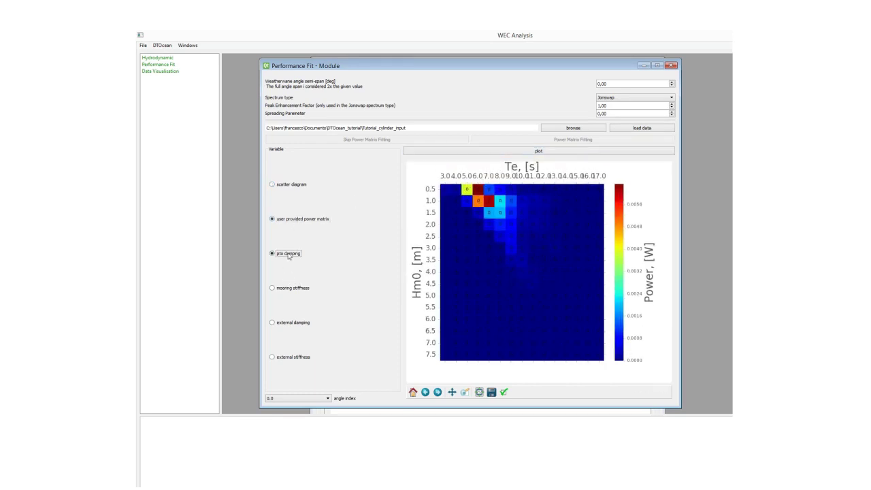
{"action": "left_click", "coordinate": [530, 151]}
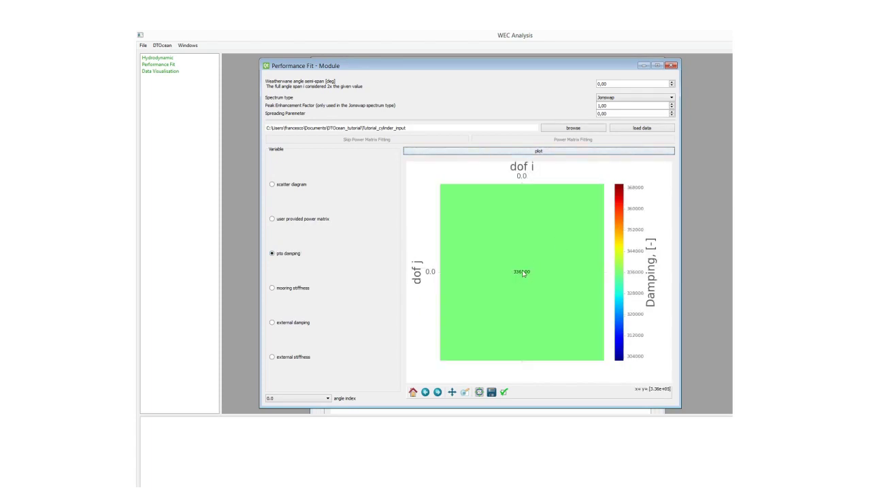
{"action": "left_click", "coordinate": [289, 290]}
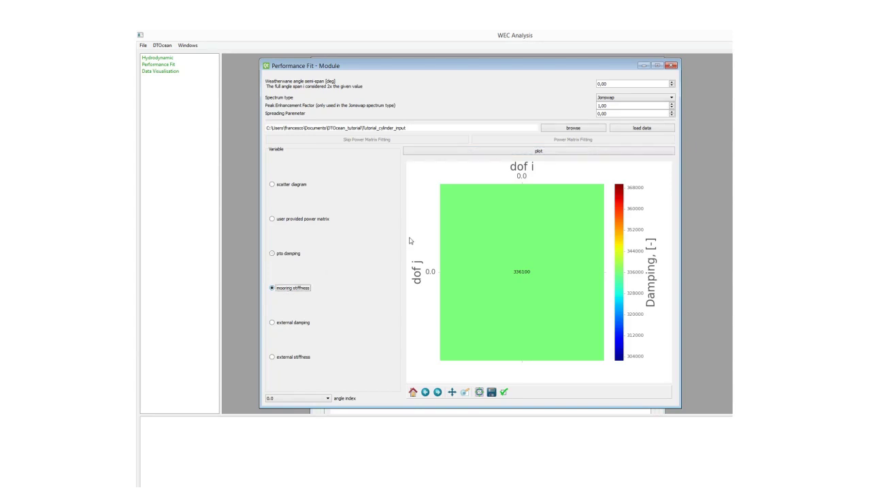
{"action": "left_click", "coordinate": [538, 152]}
{"action": "left_click", "coordinate": [288, 324]}
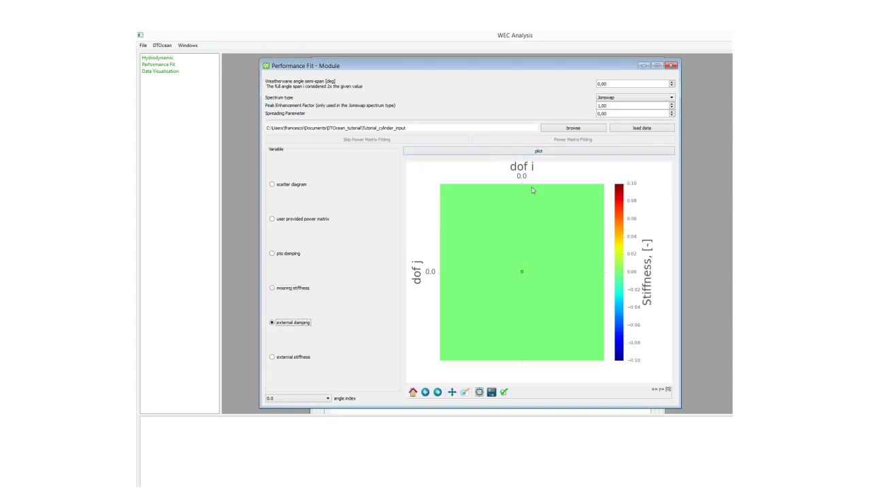
{"action": "left_click", "coordinate": [538, 152]}
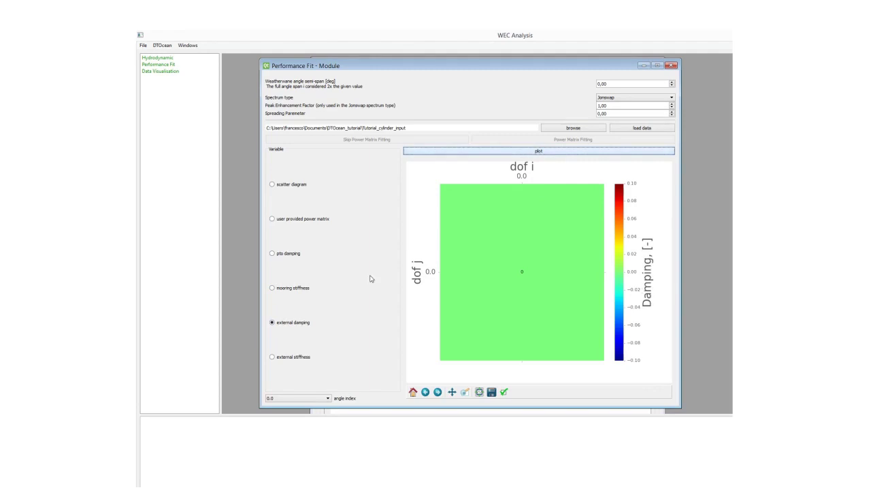
Plot the external stiffness matrix and check the available angle index options.
{"action": "left_click", "coordinate": [302, 356]}
{"action": "left_click", "coordinate": [534, 154]}
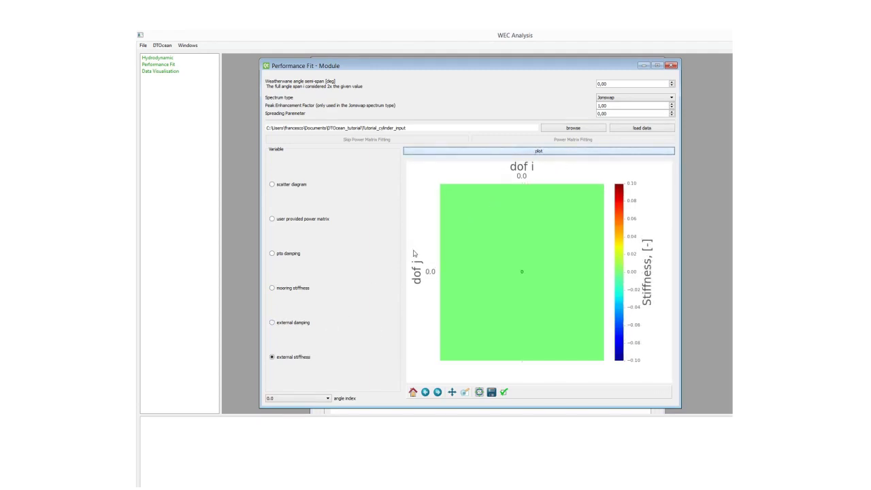
{"action": "left_click", "coordinate": [303, 398]}
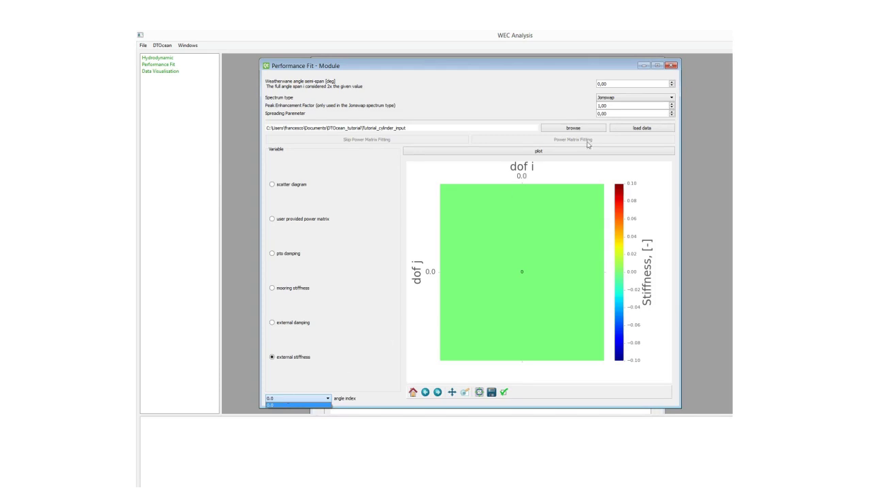
Switch to File Explorer and open the Tutorial_cylinder_input folder inside DTOcean_tutorial.
{"action": "key", "text": "alt+Tab"}
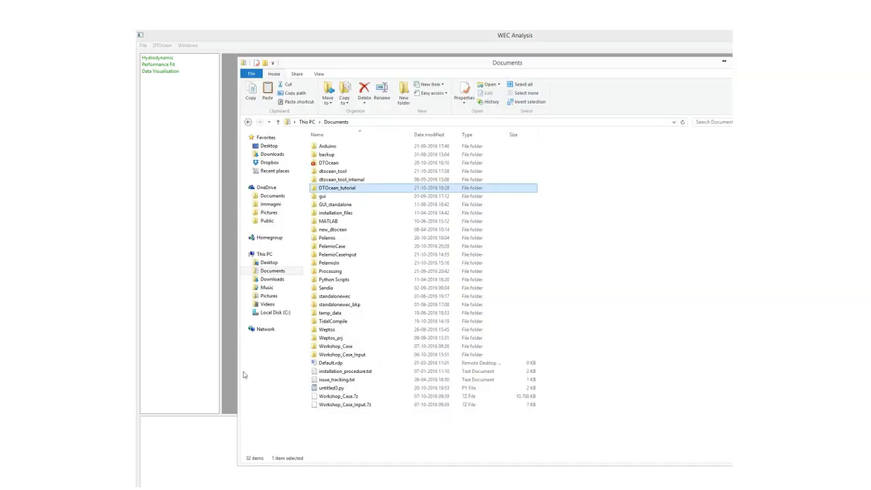
{"action": "double_click", "coordinate": [336, 189]}
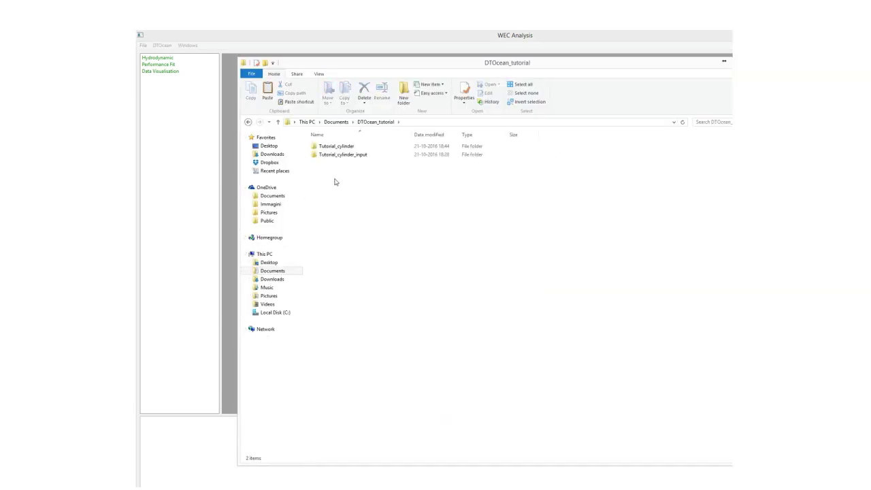
{"action": "left_click", "coordinate": [341, 155]}
{"action": "double_click", "coordinate": [341, 155]}
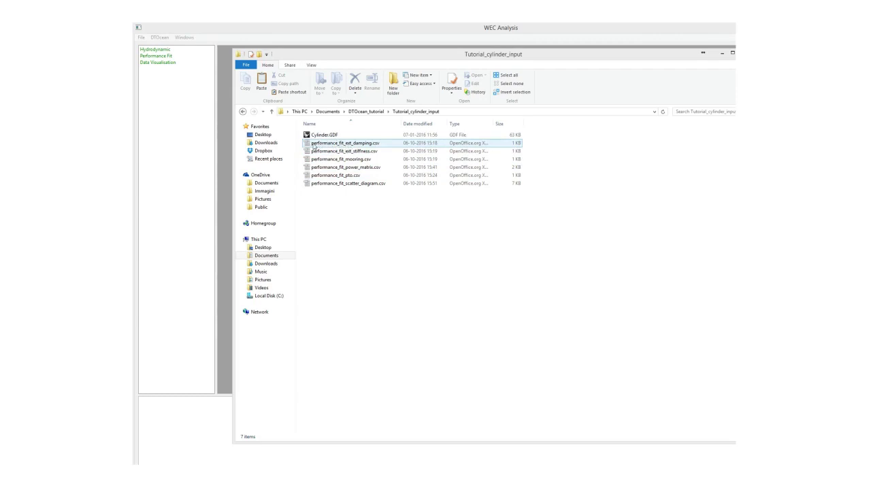
View performance_fit_ext_damping.csv in OpenOffice Calc using the default text import settings.
{"action": "double_click", "coordinate": [351, 145]}
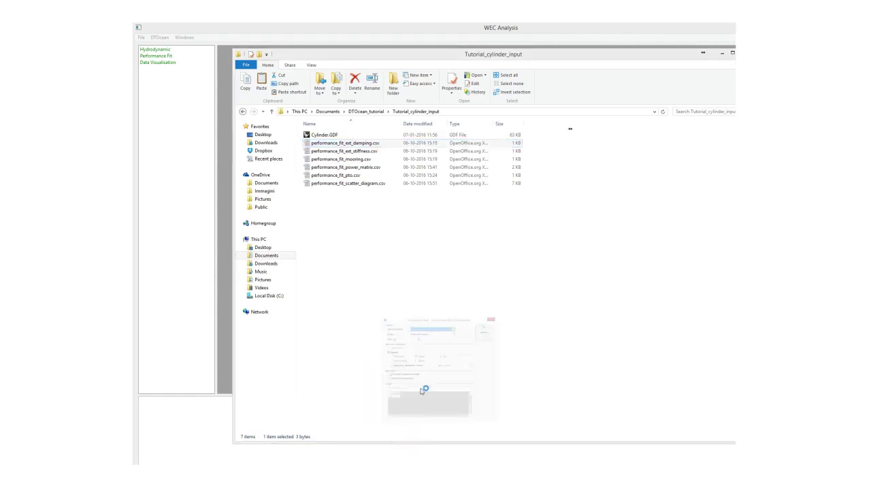
{"action": "left_click", "coordinate": [598, 150]}
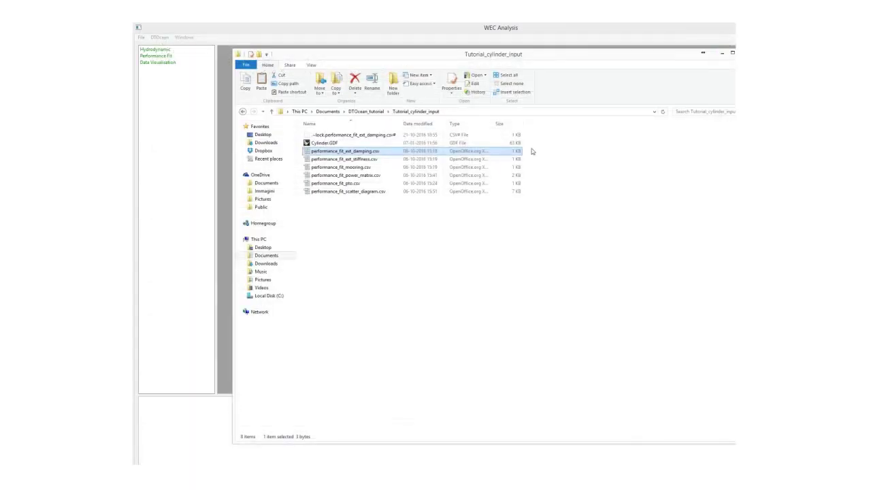
{"action": "left_click_drag", "start_coordinate": [333, 144], "coordinate": [333, 151]}
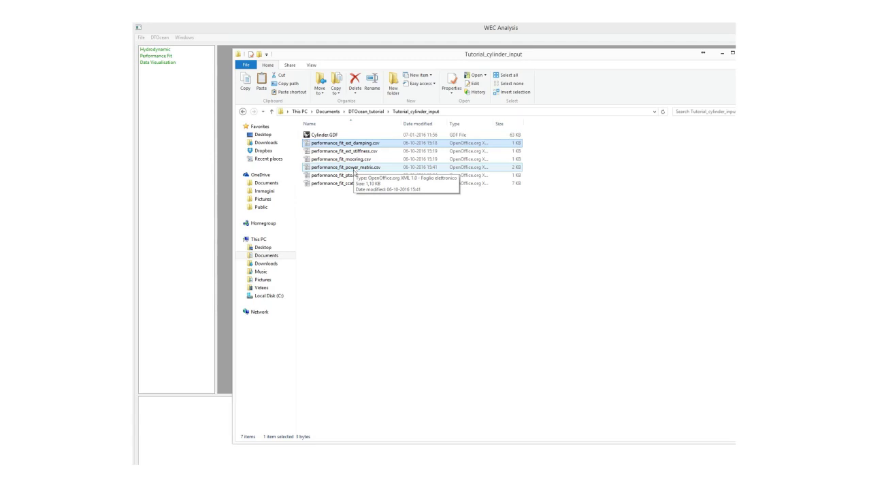
View performance_fit_pto.csv in OpenOffice Calc with the default import settings and close it.
{"action": "left_click", "coordinate": [348, 176]}
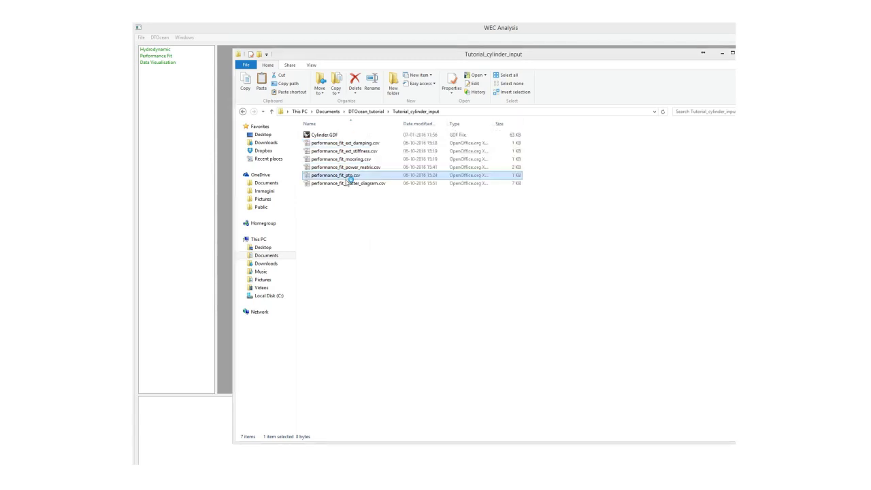
{"action": "double_click", "coordinate": [348, 178]}
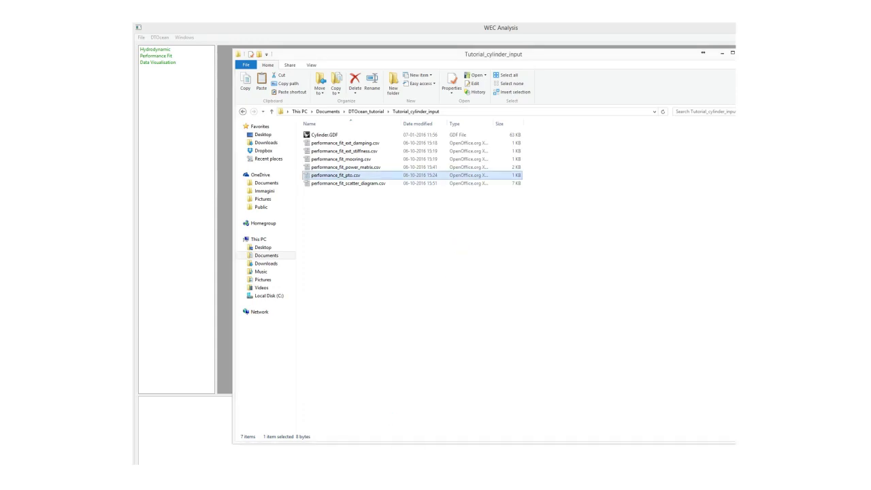
{"action": "left_click", "coordinate": [600, 147]}
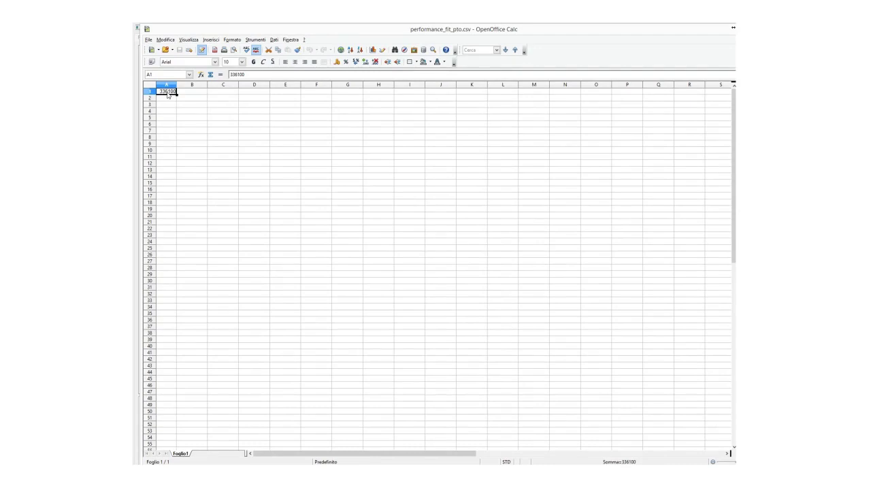
{"action": "key", "text": "alt+F4"}
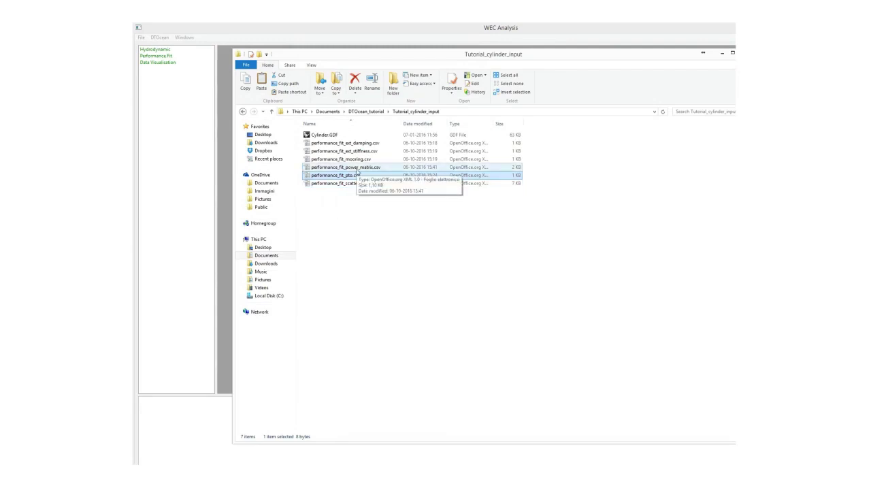
Open performance_fit_power_matrix.csv in OpenOffice Calc with the default import settings and return to the input folder.
{"action": "double_click", "coordinate": [357, 173]}
{"action": "key", "text": "Return"}
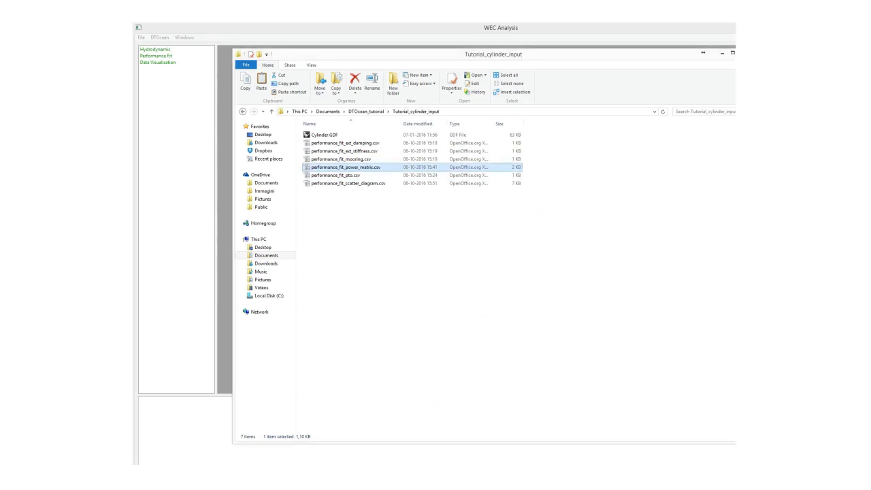
{"action": "left_click", "coordinate": [602, 147]}
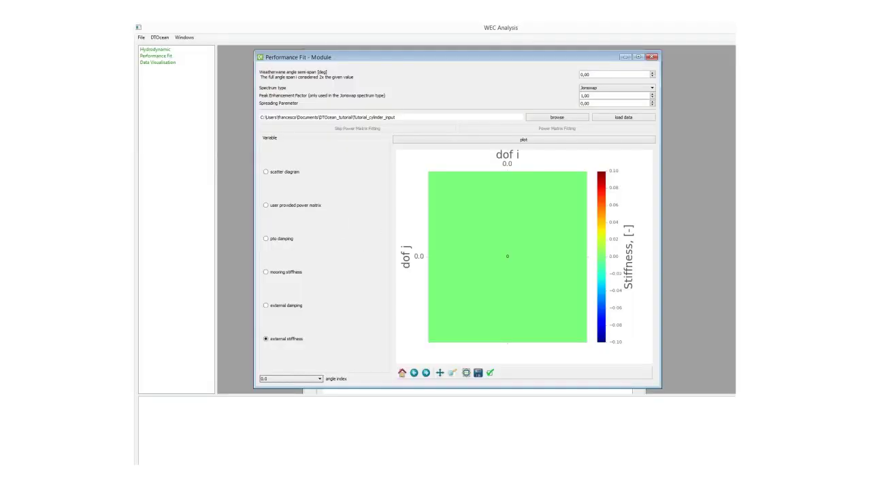
{"action": "key", "text": "alt+Tab"}
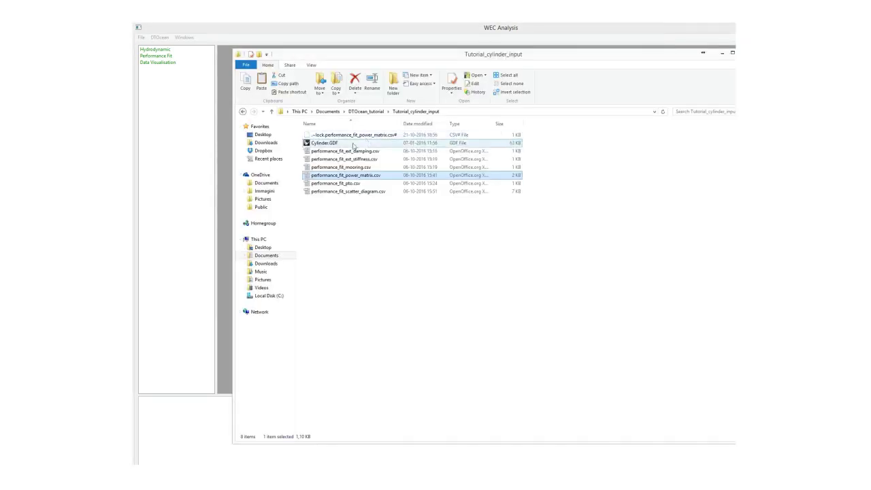
Open performance_fit_scatter_diagram.csv with comma-separated import and reposition its window so the power matrix sheet behind stays reachable.
{"action": "double_click", "coordinate": [345, 195]}
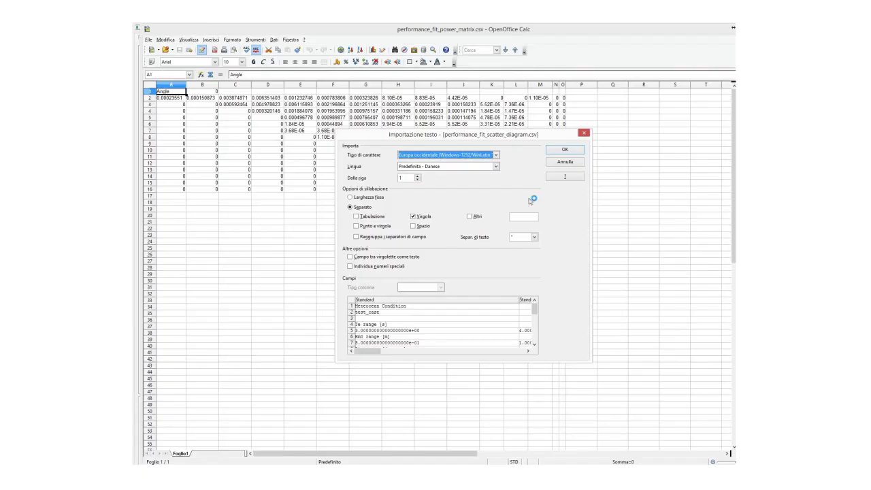
{"action": "left_click", "coordinate": [564, 149]}
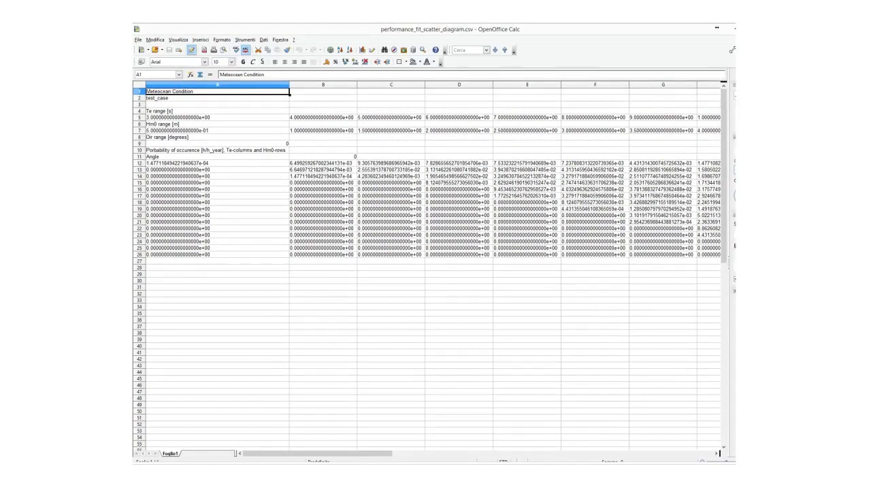
{"action": "left_click_drag", "start_coordinate": [516, 25], "coordinate": [516, 83]}
{"action": "left_click_drag", "start_coordinate": [448, 86], "coordinate": [522, 68]}
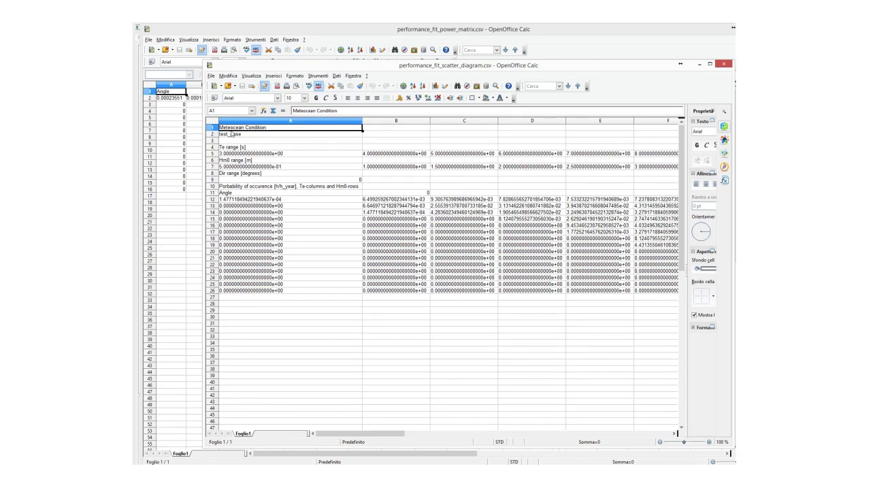
Examine the scatter diagram file's header rows and its Te range values in row 5.
{"action": "left_click_drag", "start_coordinate": [234, 128], "coordinate": [226, 147]}
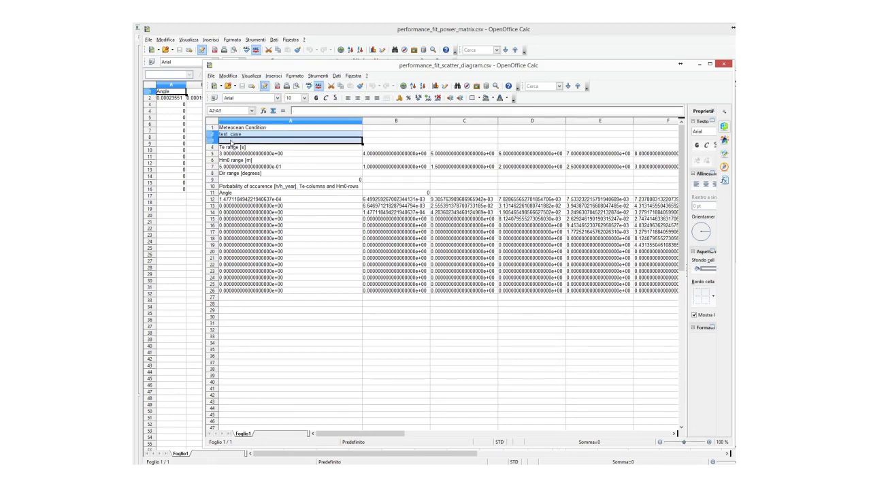
{"action": "left_click", "coordinate": [221, 148]}
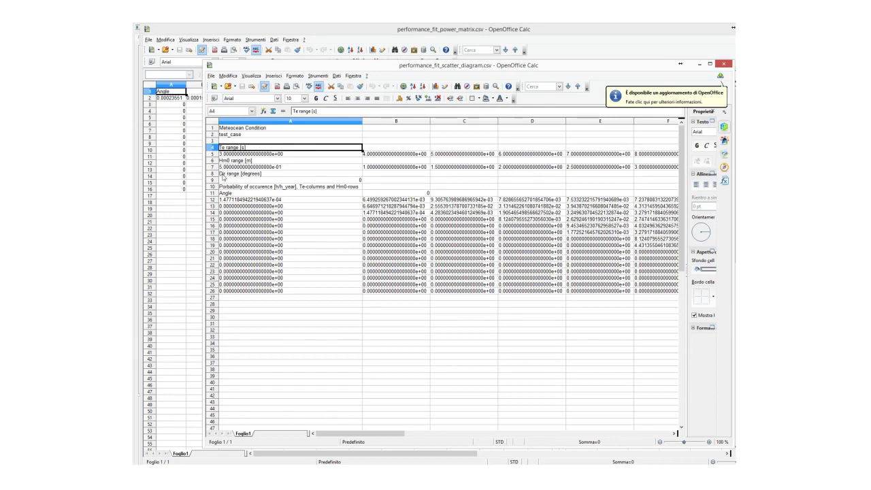
{"action": "left_click", "coordinate": [258, 155]}
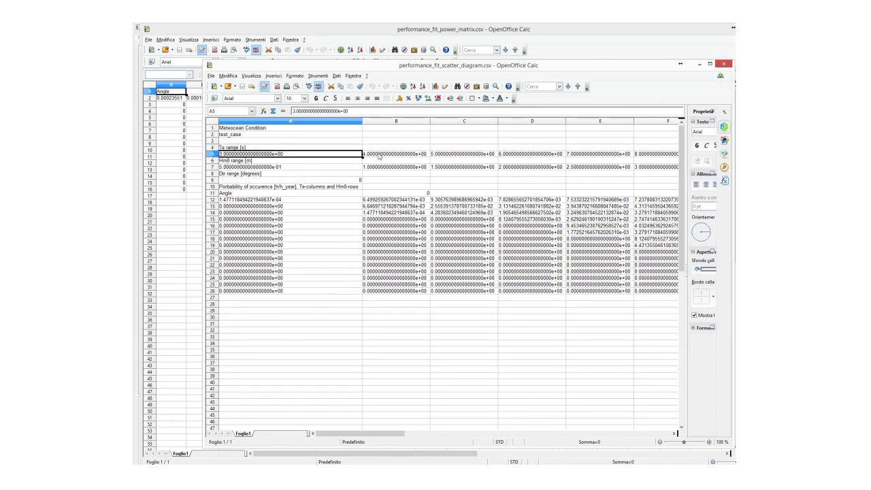
{"action": "left_click", "coordinate": [645, 155], "text": "shift"}
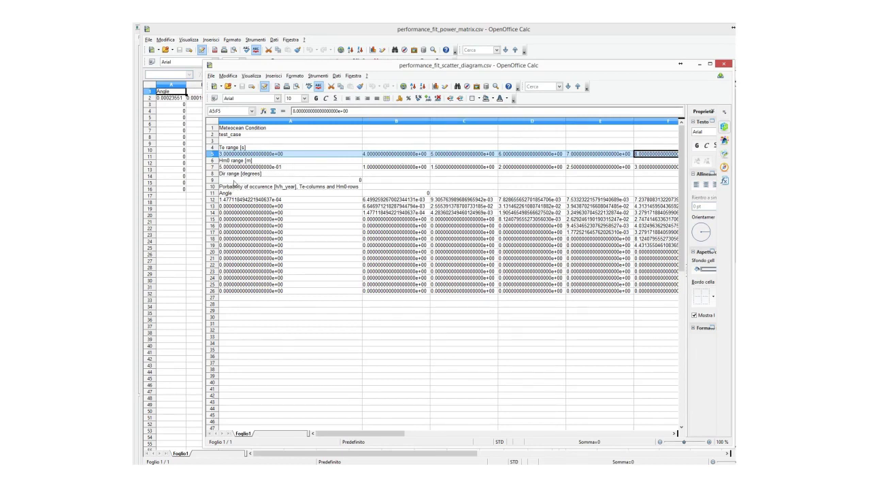
Examine the scatter diagram's wave direction and its probability of occurrence block, including the angle row and the data through row 26.
{"action": "left_click", "coordinate": [233, 180]}
{"action": "left_click", "coordinate": [230, 187]}
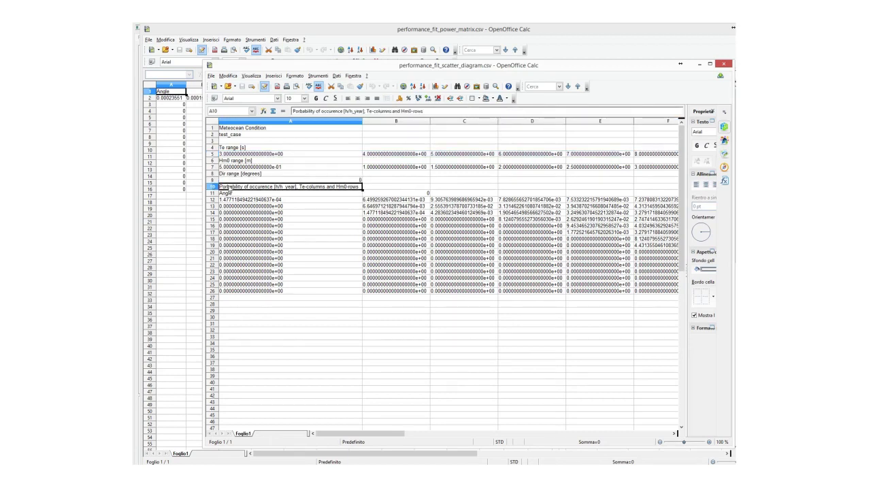
{"action": "left_click", "coordinate": [232, 193]}
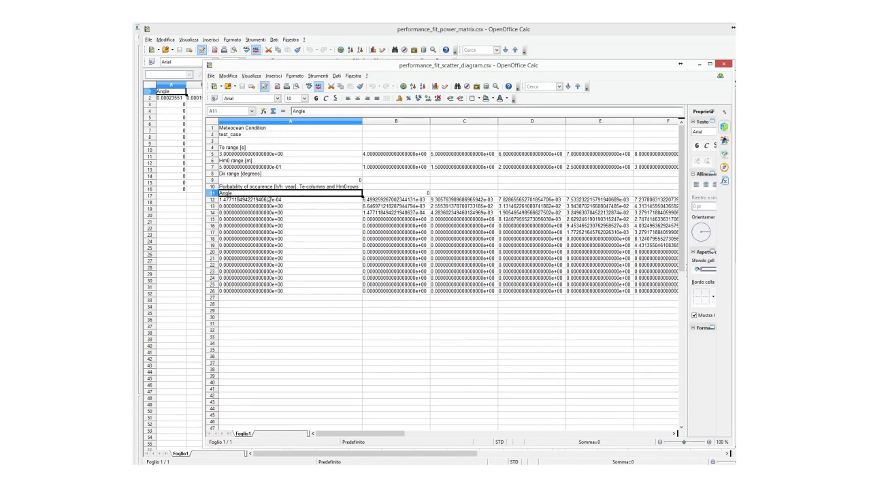
{"action": "left_click", "coordinate": [248, 200]}
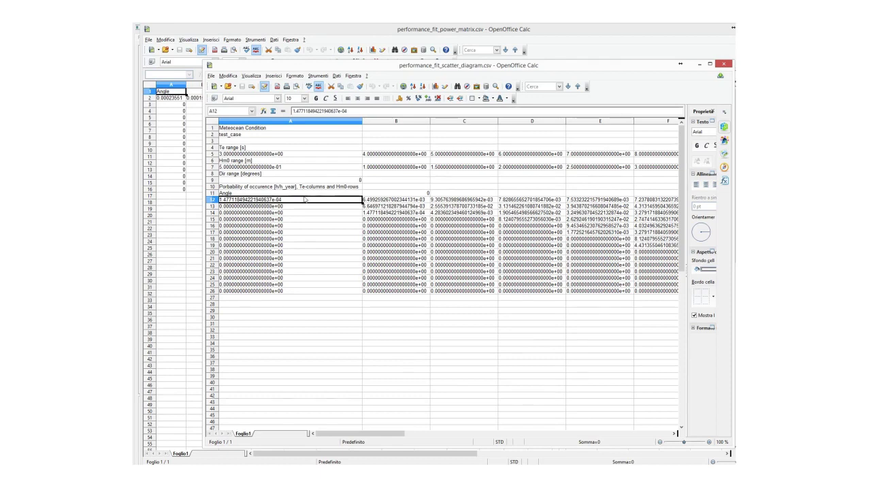
{"action": "left_click", "coordinate": [221, 193]}
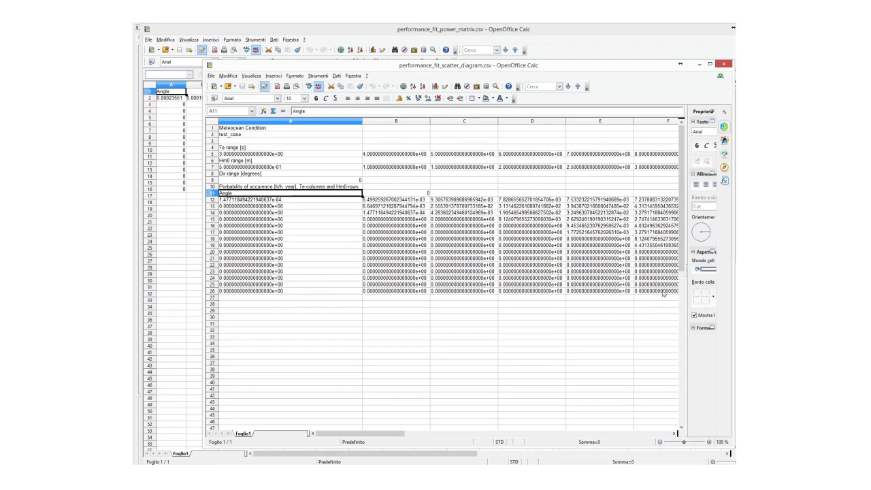
{"action": "left_click", "coordinate": [663, 291], "text": "shift"}
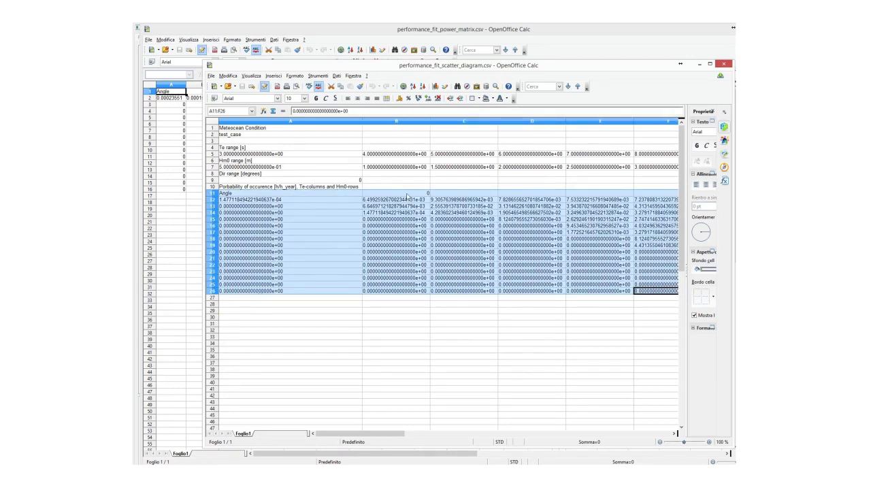
{"action": "left_click", "coordinate": [407, 195]}
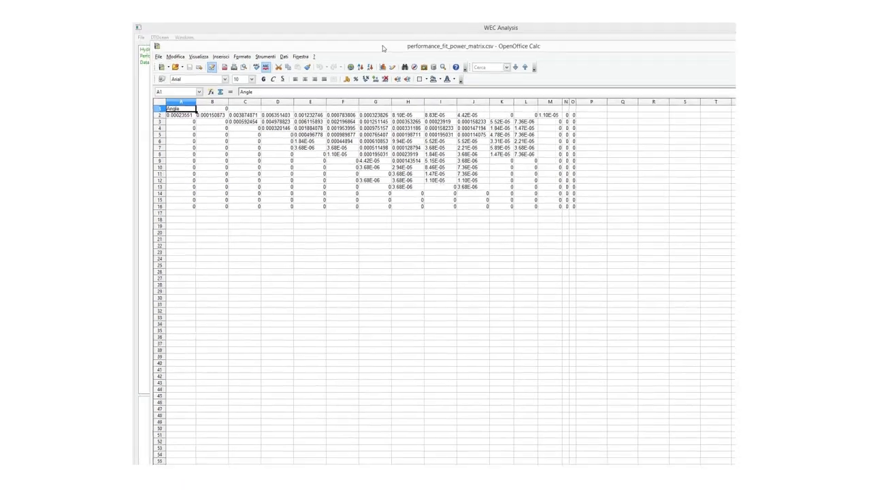
Bring the power matrix spreadsheet forward and examine its angle value and first data cell.
{"action": "left_click_drag", "start_coordinate": [382, 49], "coordinate": [385, 61]}
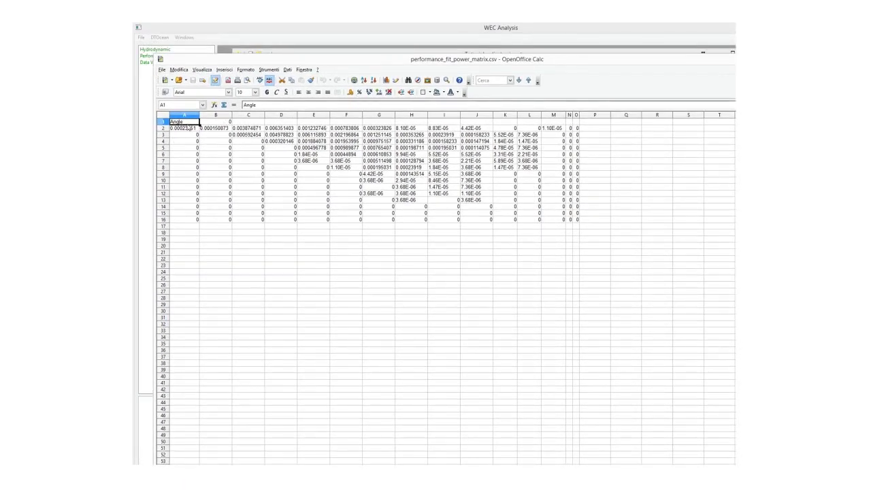
{"action": "left_click", "coordinate": [223, 123]}
{"action": "left_click", "coordinate": [180, 131]}
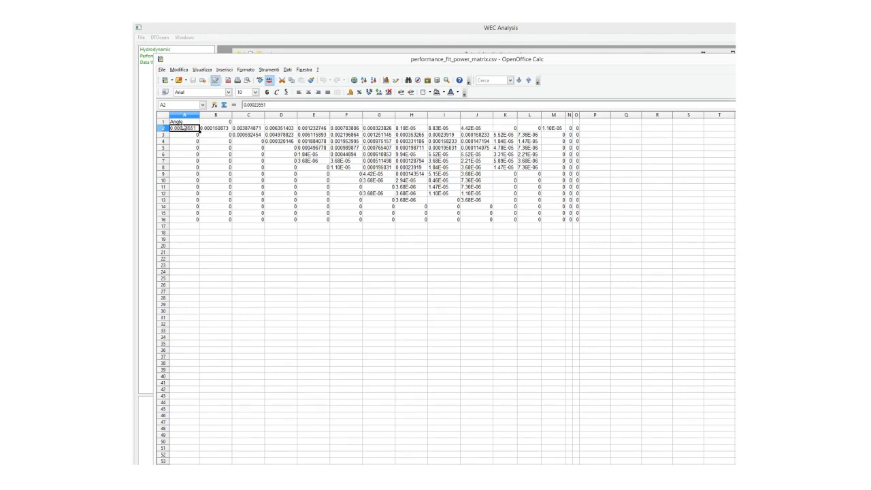
Close the power matrix and scatter diagram spreadsheets.
{"action": "double_click", "coordinate": [696, 62]}
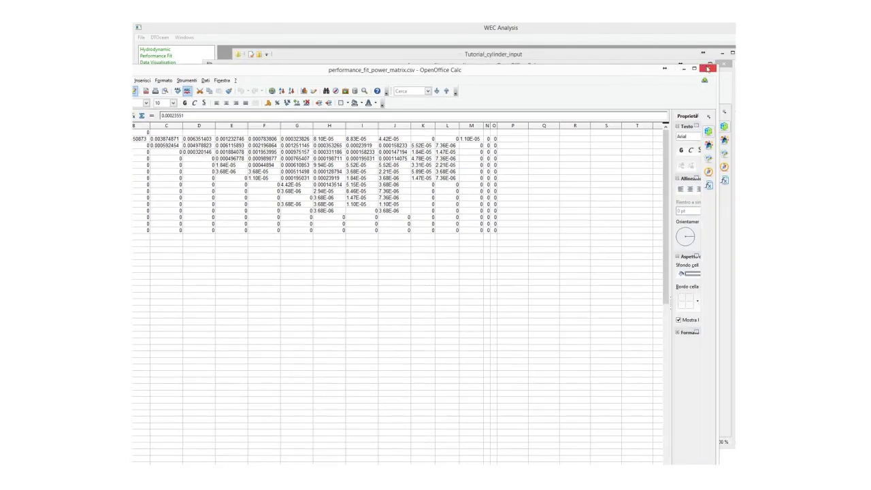
{"action": "left_click", "coordinate": [708, 69]}
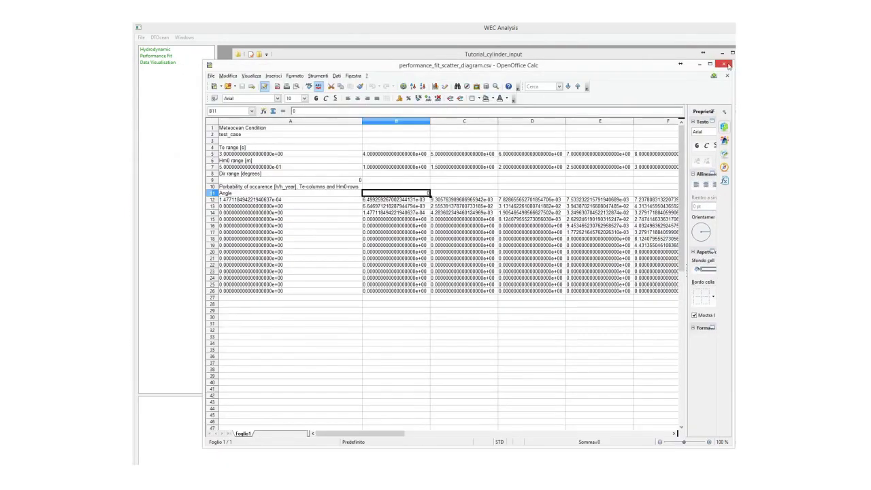
{"action": "left_click", "coordinate": [730, 68]}
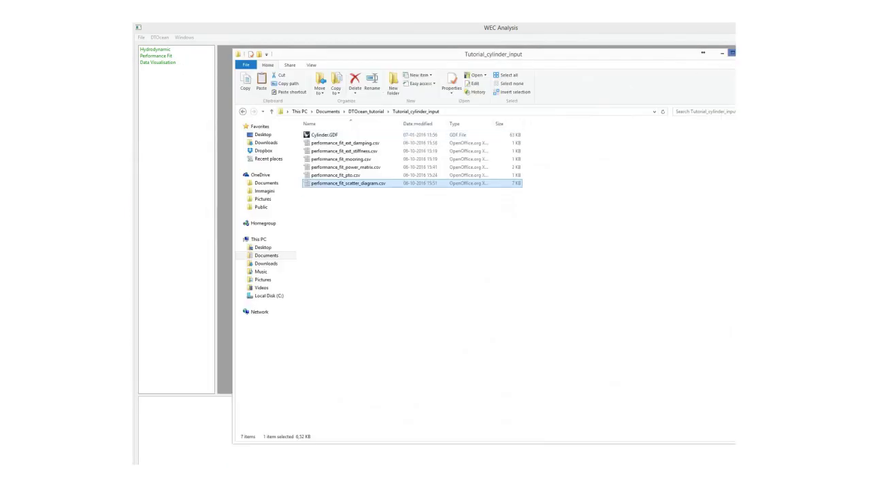
Return to WEC Analysis and bring the Data Visualisation module window in front of the Performance Fit module.
{"action": "left_click_drag", "start_coordinate": [670, 60], "coordinate": [576, 96]}
{"action": "left_click", "coordinate": [652, 90]}
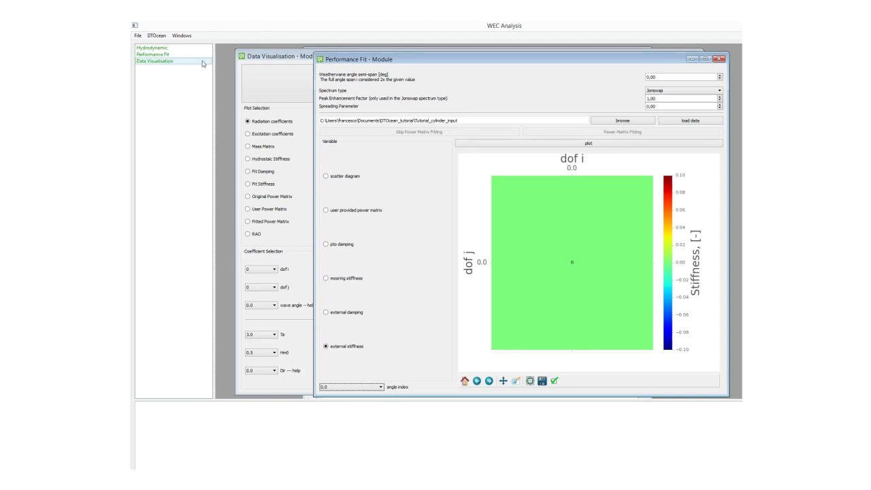
{"action": "left_click", "coordinate": [276, 57]}
{"action": "left_click_drag", "start_coordinate": [281, 56], "coordinate": [267, 53]}
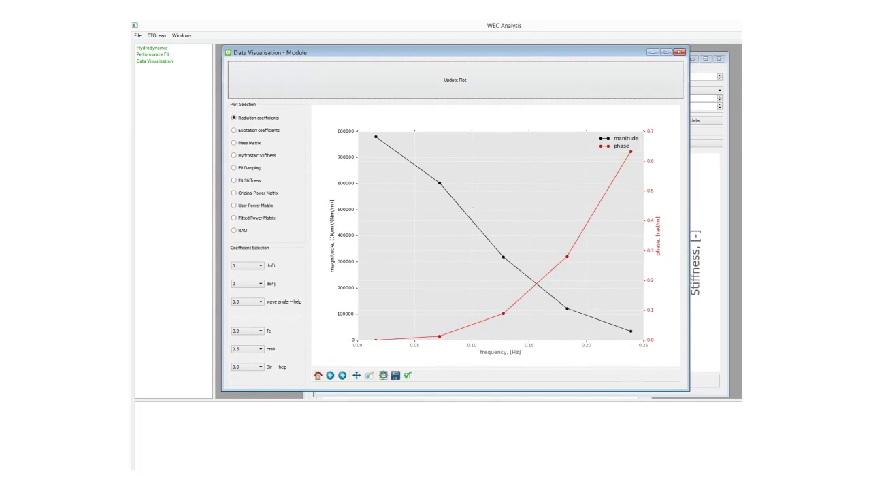
Widen the Data Visualisation module window and plot the Fit Damping data.
{"action": "left_click_drag", "start_coordinate": [689, 394], "coordinate": [737, 395]}
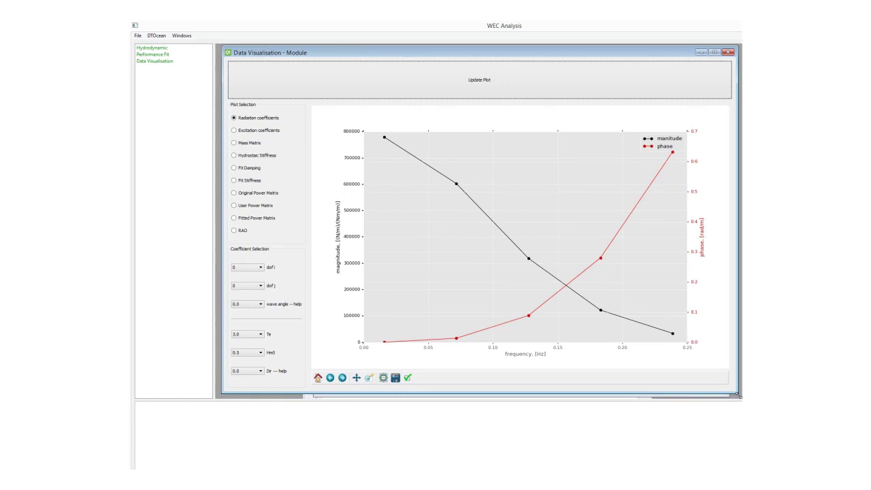
{"action": "left_click_drag", "start_coordinate": [738, 396], "coordinate": [740, 397]}
{"action": "left_click", "coordinate": [247, 170]}
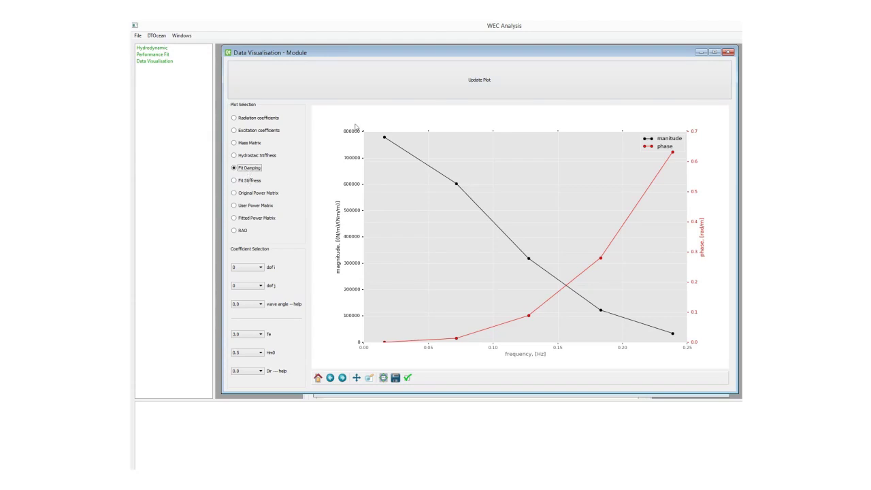
{"action": "left_click", "coordinate": [487, 77]}
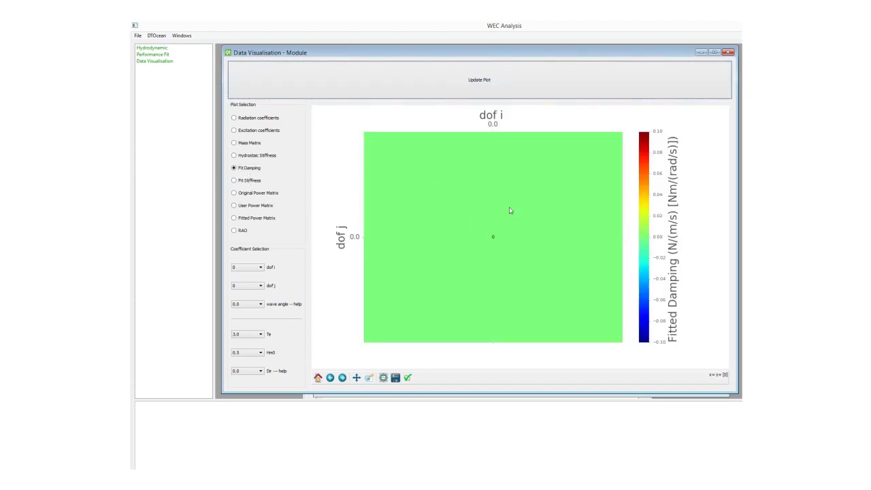
Plot the Fit Stiffness data, followed by the Original Power Matrix.
{"action": "left_click", "coordinate": [250, 180]}
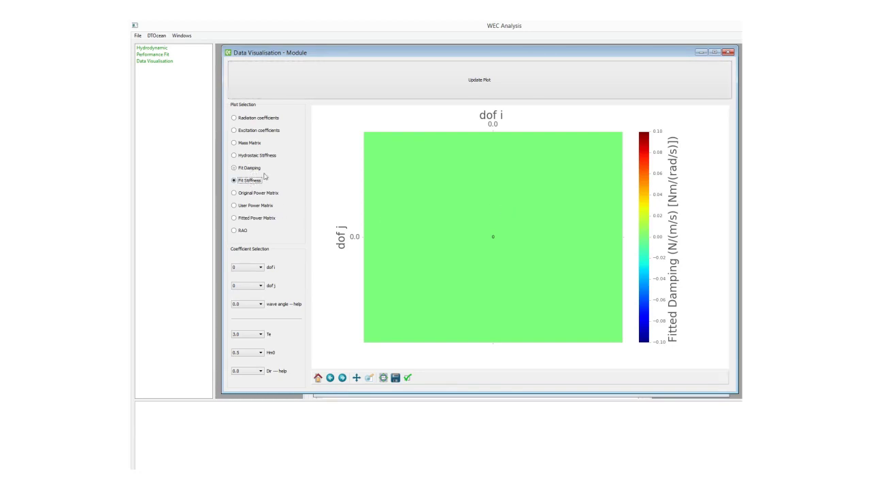
{"action": "left_click", "coordinate": [485, 85]}
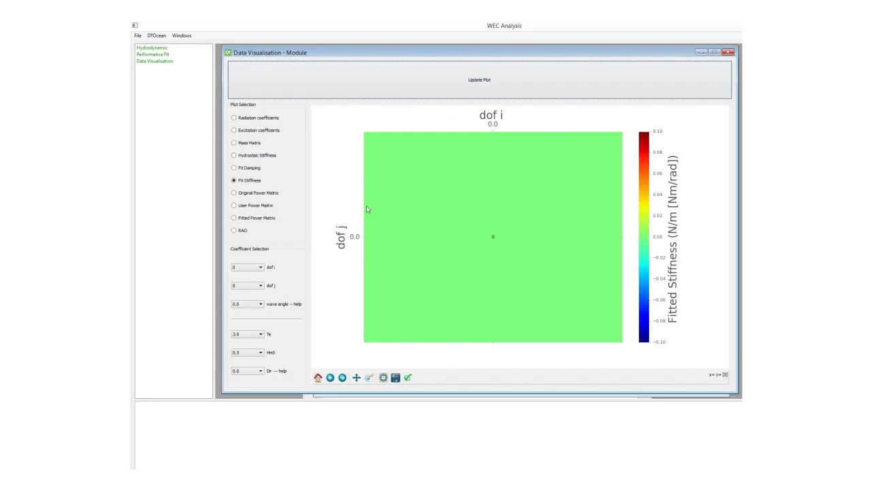
{"action": "left_click", "coordinate": [258, 194]}
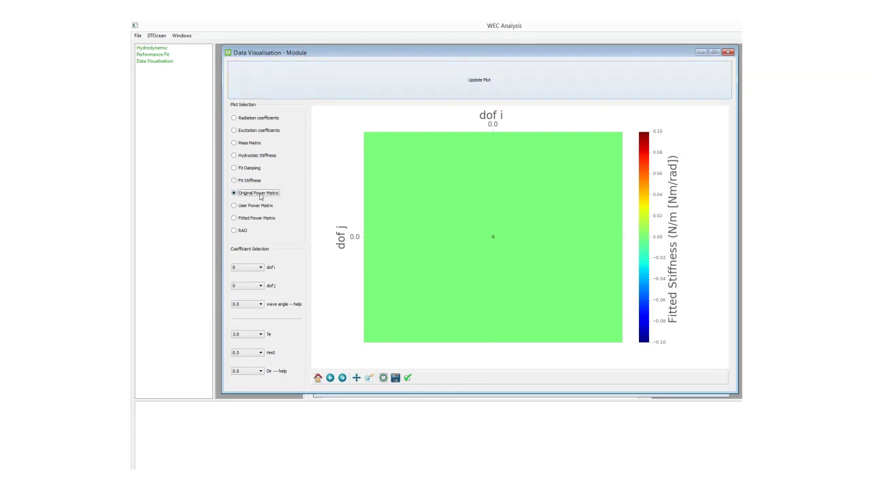
{"action": "left_click", "coordinate": [493, 80]}
{"action": "left_click", "coordinate": [492, 80]}
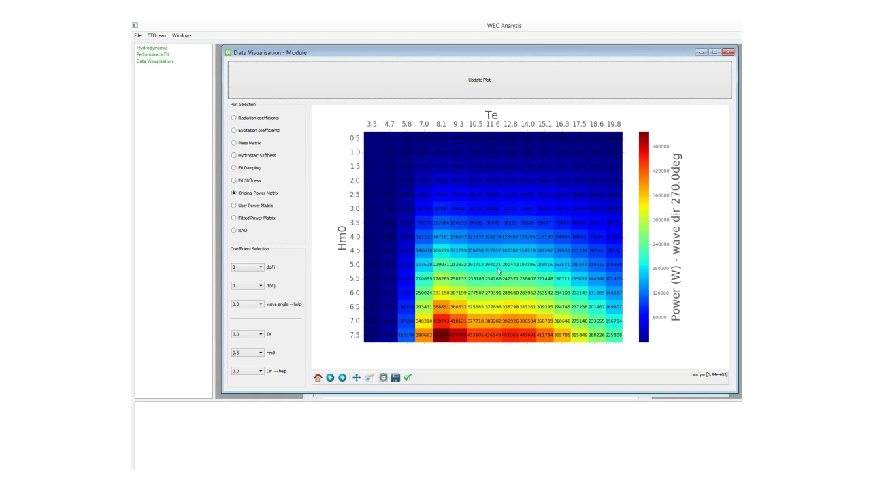
Plot the Fitted Power Matrix, followed by the RAO curves.
{"action": "left_click", "coordinate": [235, 217]}
{"action": "left_click", "coordinate": [479, 87]}
{"action": "left_click", "coordinate": [253, 205]}
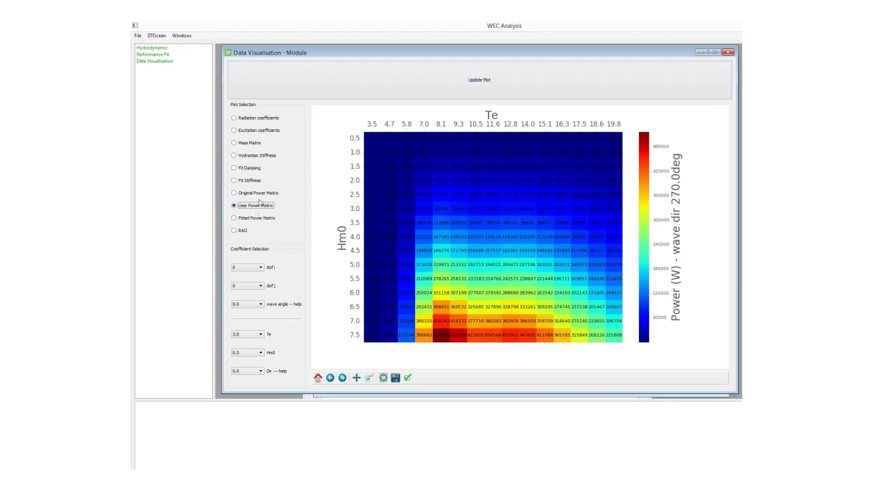
{"action": "left_click", "coordinate": [243, 232]}
{"action": "left_click", "coordinate": [483, 93]}
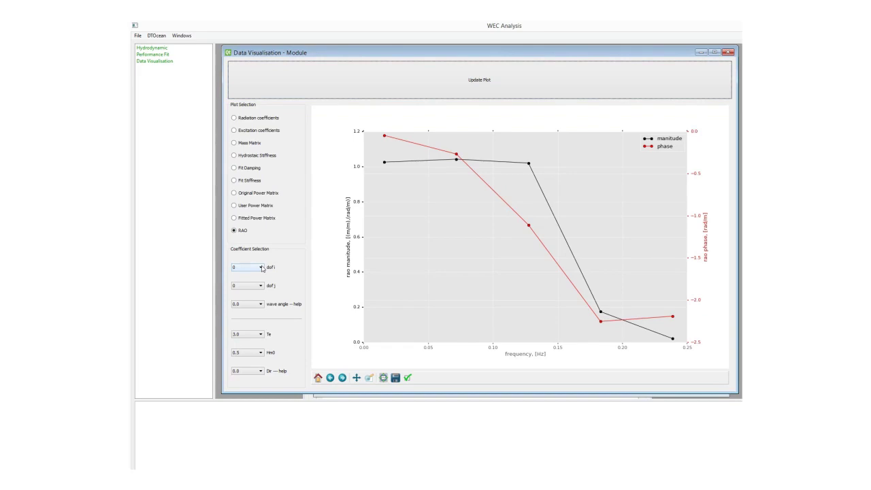
Keep the wave angle at 0.0, set Te to 4.0 and Hm0 to 1.0, and check the available Dir values.
{"action": "left_click", "coordinate": [261, 304]}
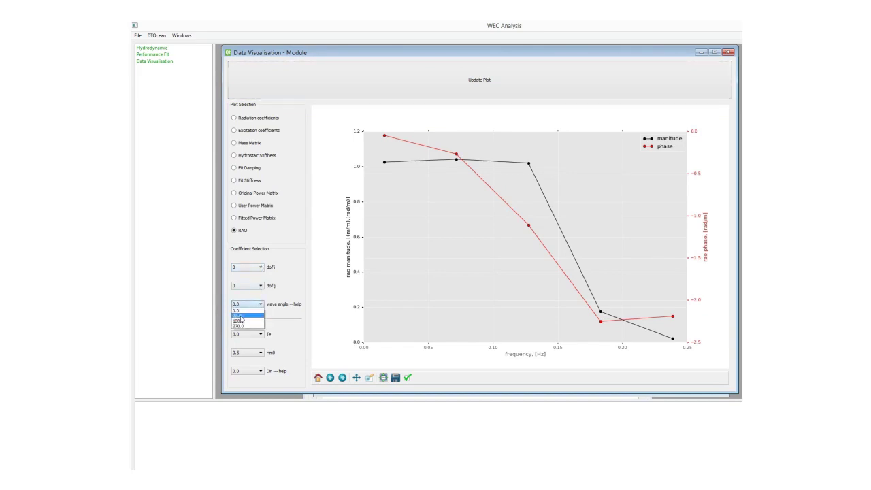
{"action": "left_click", "coordinate": [242, 310]}
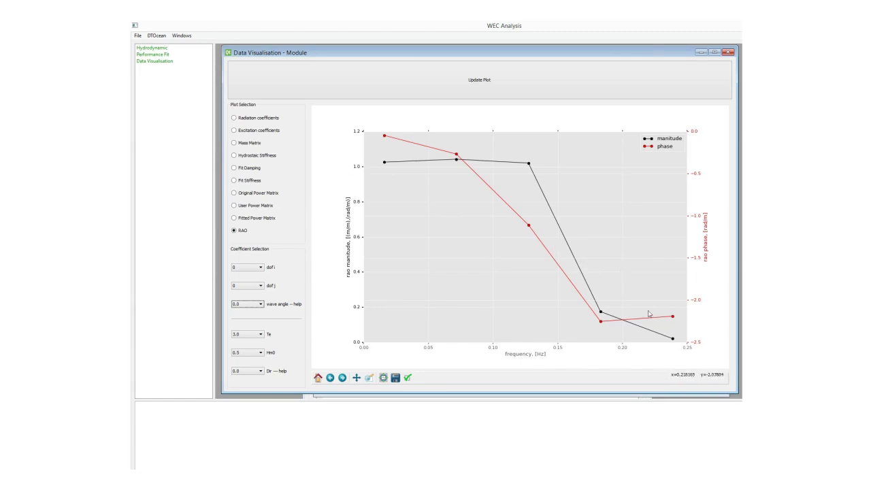
{"action": "left_click", "coordinate": [261, 334]}
{"action": "left_click", "coordinate": [244, 346]}
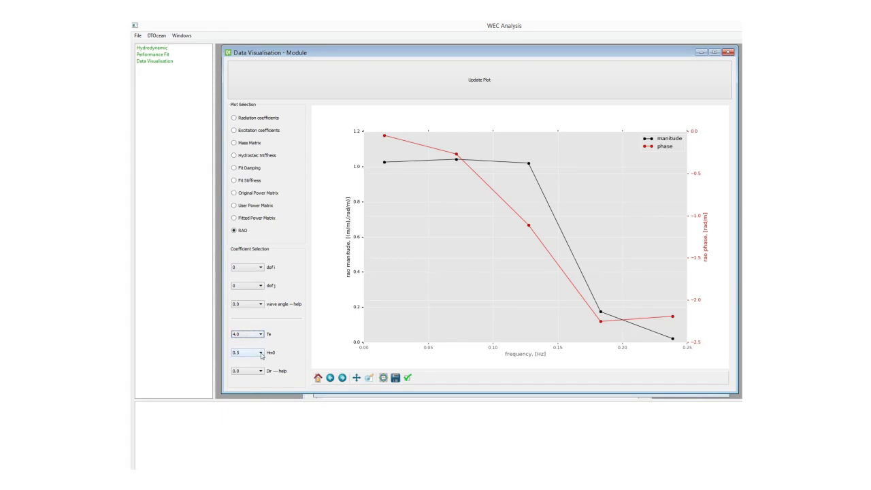
{"action": "left_click", "coordinate": [260, 353]}
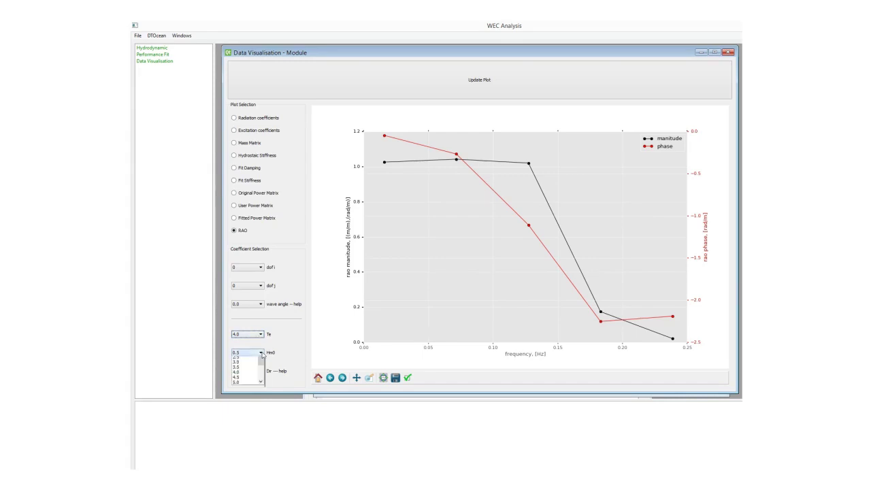
{"action": "left_click", "coordinate": [237, 367]}
{"action": "left_click", "coordinate": [261, 371]}
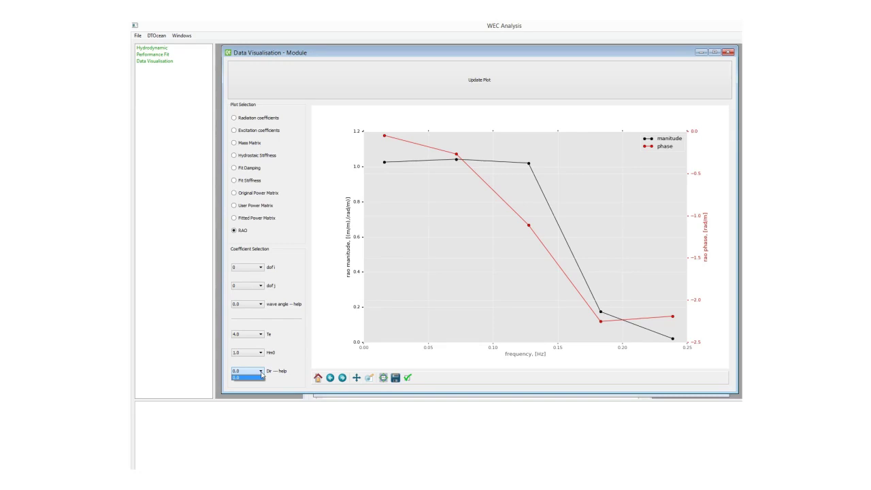
{"action": "left_click", "coordinate": [261, 374]}
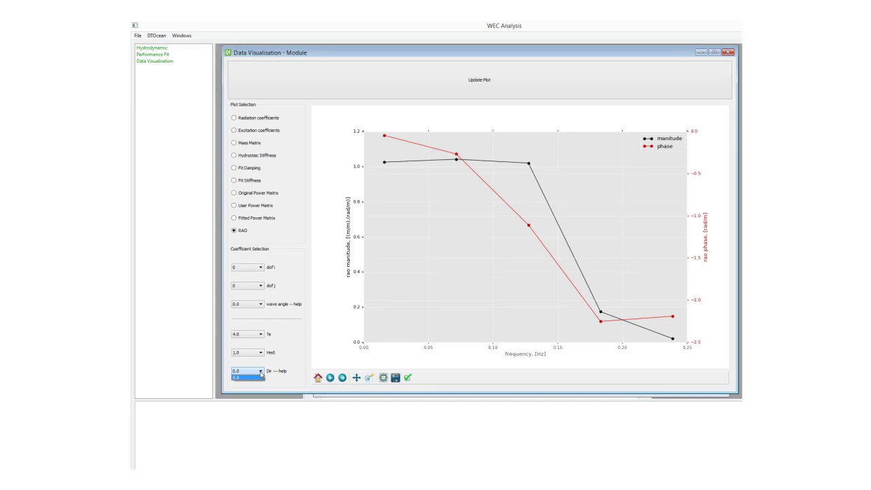
Set the coefficient selection to Te 4.0, Hm0 1.5 and Dir 0.0.
{"action": "left_click", "coordinate": [253, 335]}
{"action": "left_click", "coordinate": [256, 334]}
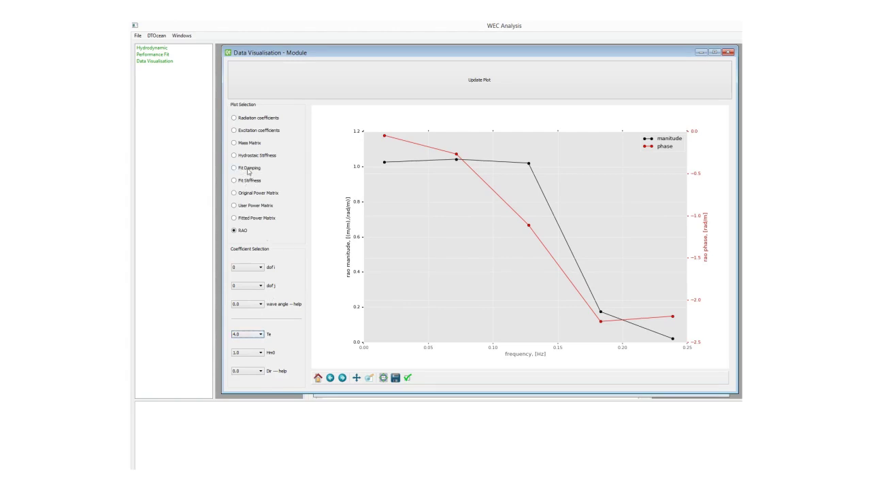
{"action": "left_click", "coordinate": [256, 334]}
{"action": "left_click", "coordinate": [249, 345]}
{"action": "left_click", "coordinate": [248, 352]}
{"action": "left_click", "coordinate": [236, 369]}
{"action": "left_click", "coordinate": [254, 373]}
{"action": "left_click", "coordinate": [243, 379]}
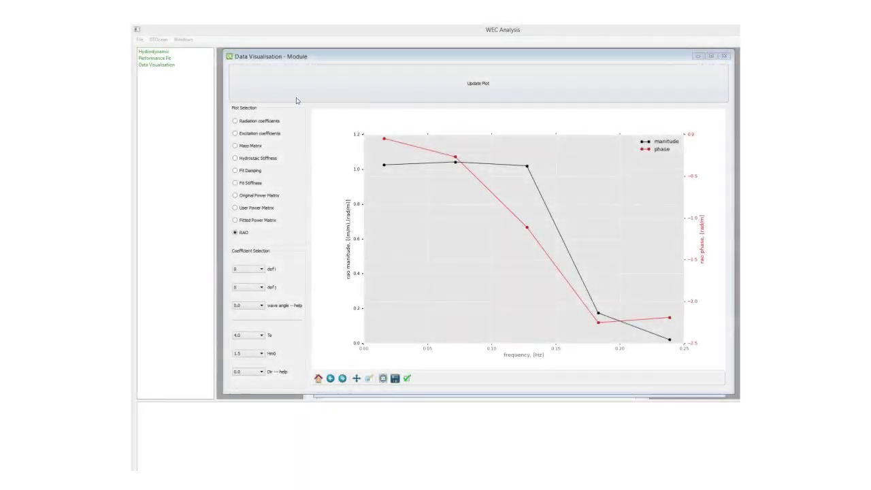
Move the Data Visualisation window aside and bring the Hydrodynamic module window in front of it.
{"action": "left_click", "coordinate": [164, 78]}
{"action": "left_click_drag", "start_coordinate": [253, 60], "coordinate": [303, 69]}
{"action": "left_click", "coordinate": [359, 58]}
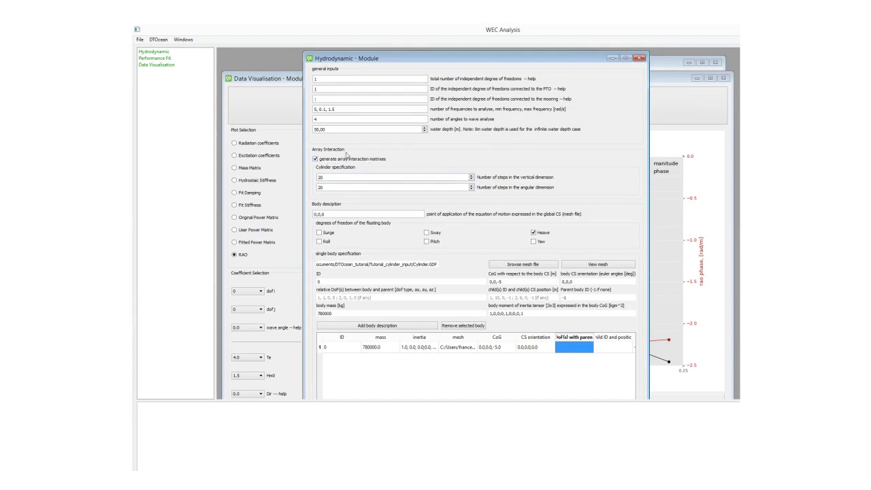
Generate the array hydrodynamic data for DTOcean.
{"action": "left_click", "coordinate": [158, 40]}
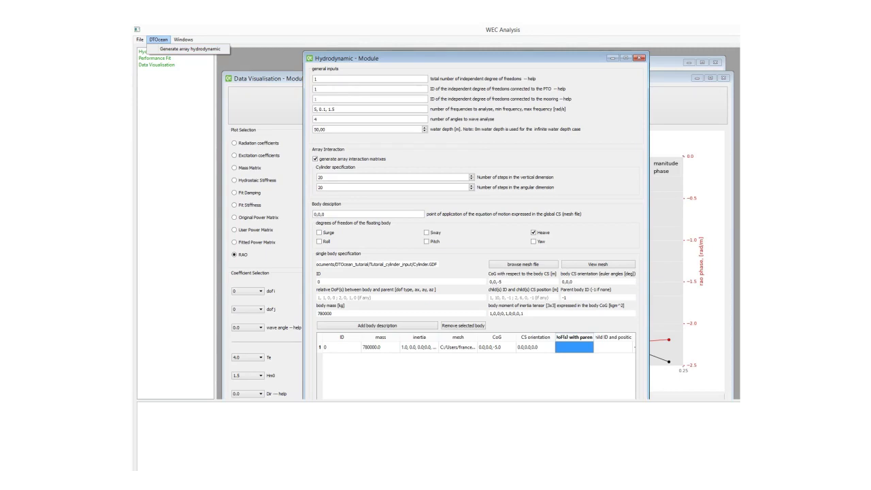
{"action": "left_click", "coordinate": [161, 40]}
{"action": "left_click", "coordinate": [160, 40]}
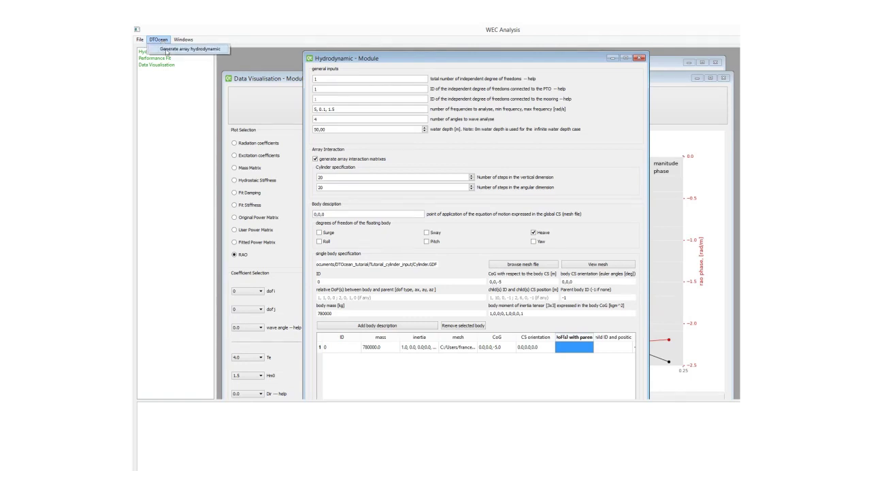
{"action": "left_click", "coordinate": [166, 50]}
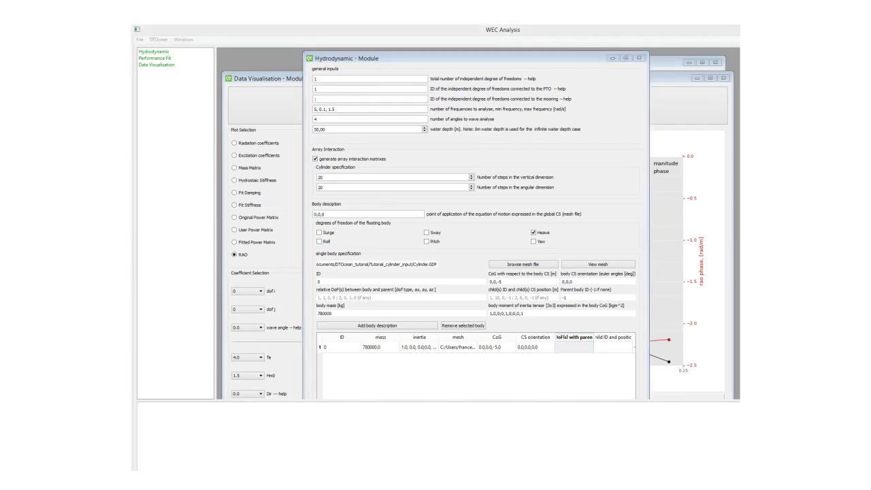
Switch to File Explorer, open the Tutorial_cylinder folder inside Documents/DTOcean_tutorial, and select wec_solution.h5.
{"action": "key", "text": "super+e"}
{"action": "double_click", "coordinate": [327, 170]}
{"action": "double_click", "coordinate": [231, 197]}
{"action": "double_click", "coordinate": [231, 159]}
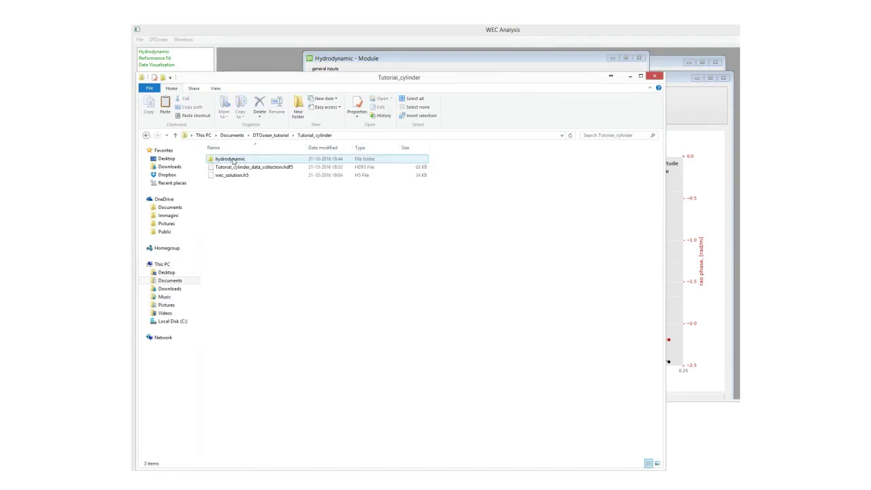
{"action": "left_click", "coordinate": [233, 176]}
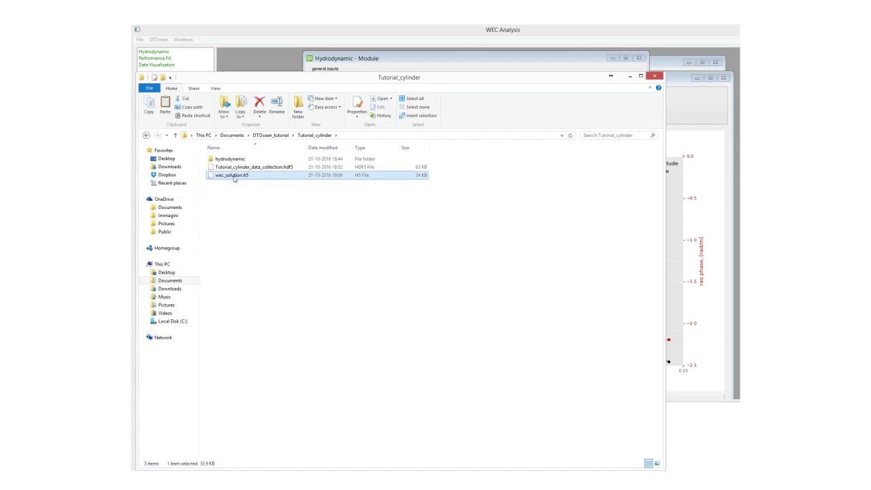